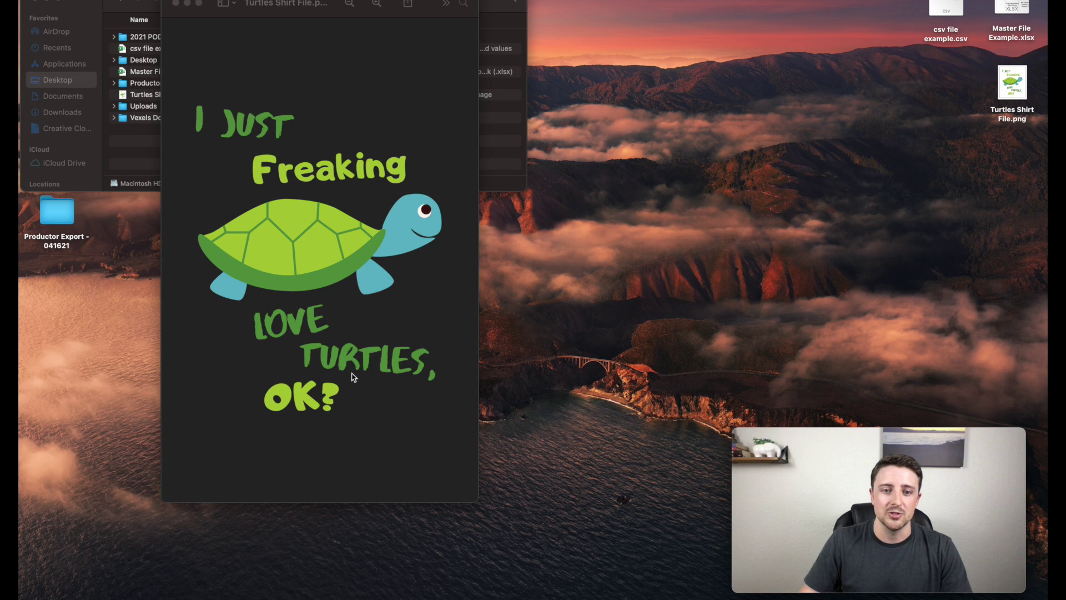
Bring up the TooManyTurtlesShop Etsy shop with its two turtle T-shirt listings ($19.95, $23.95).
mouse_move(917, 583)
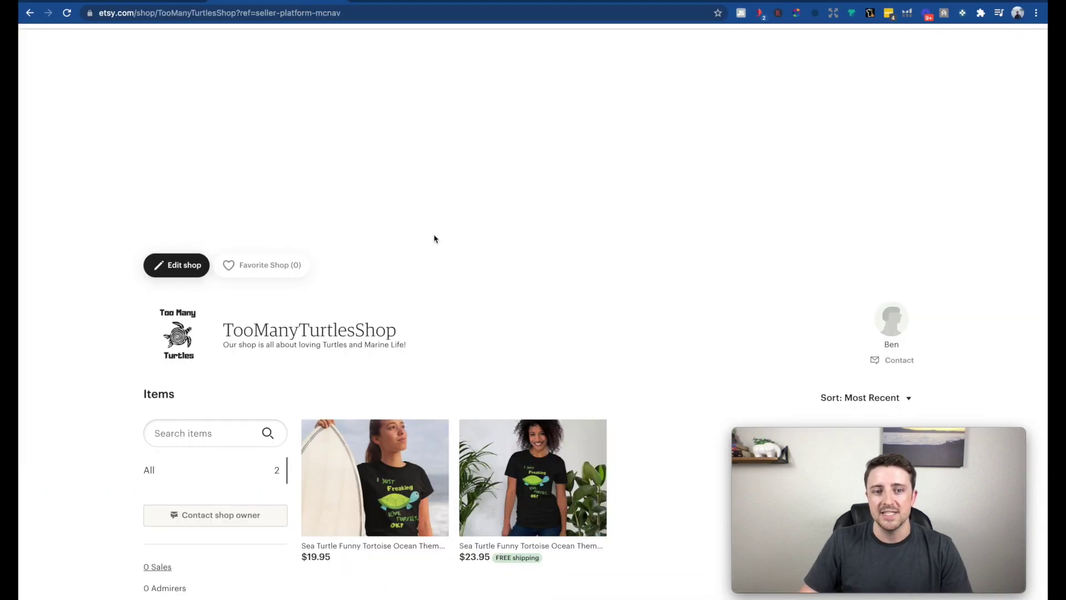
scroll(502, 183, "down", 5)
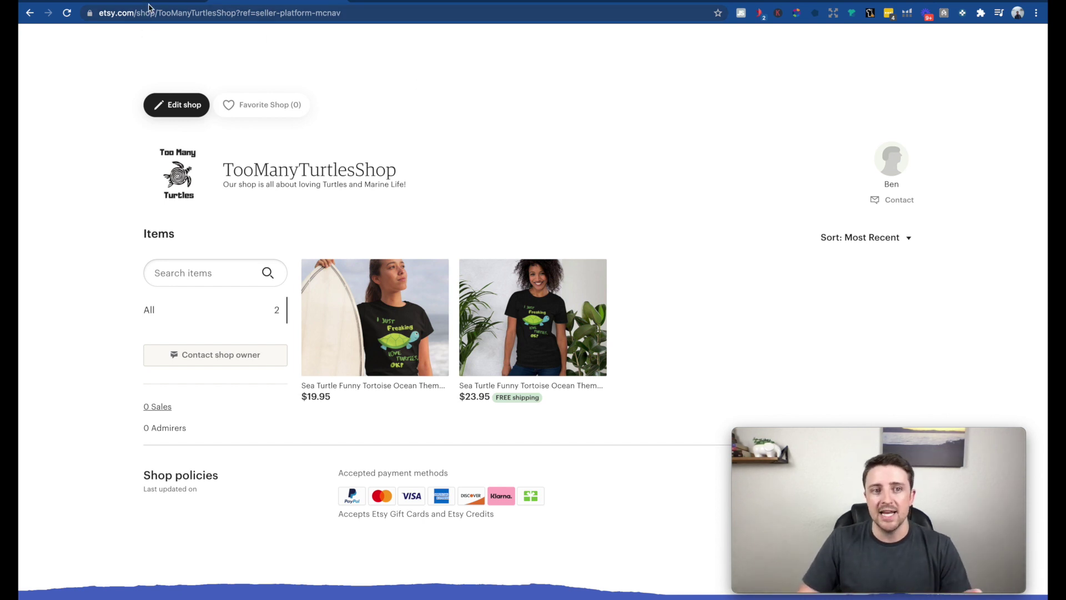
Return to the podconnect.io home page and review the $19.99 monthly plan with 3-day trial.
left_click(277, 1)
scroll(476, 171, "down", 15)
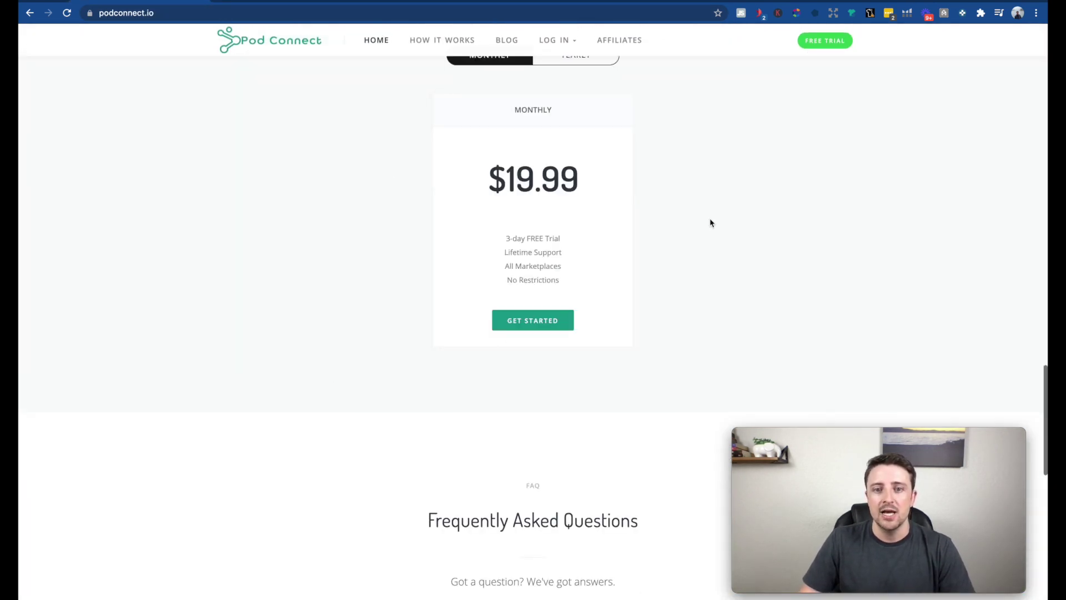
scroll(769, 207, "up", 1)
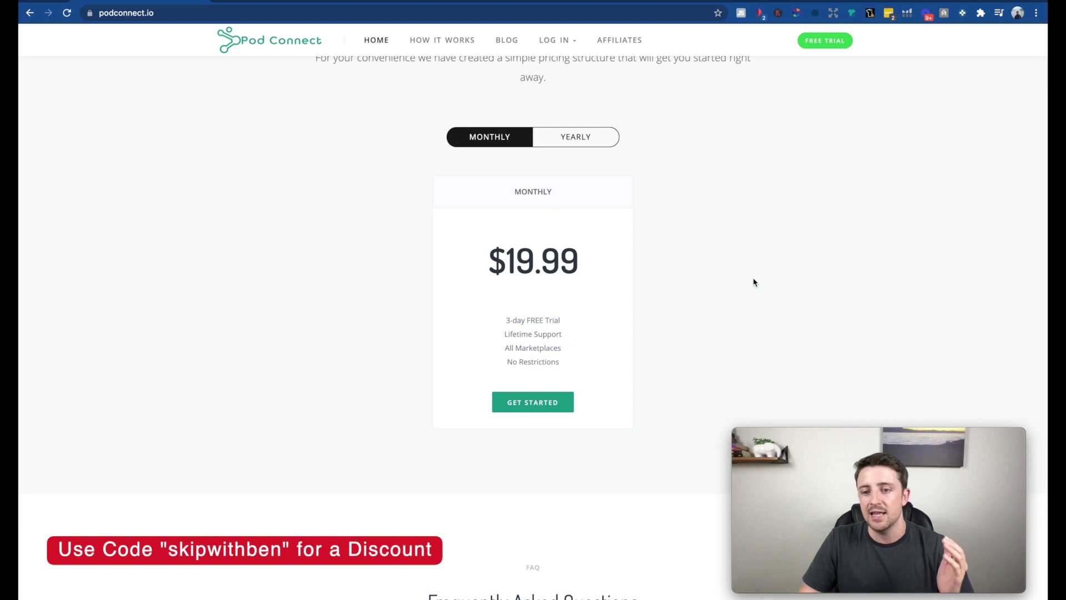
scroll(748, 270, "up", 15)
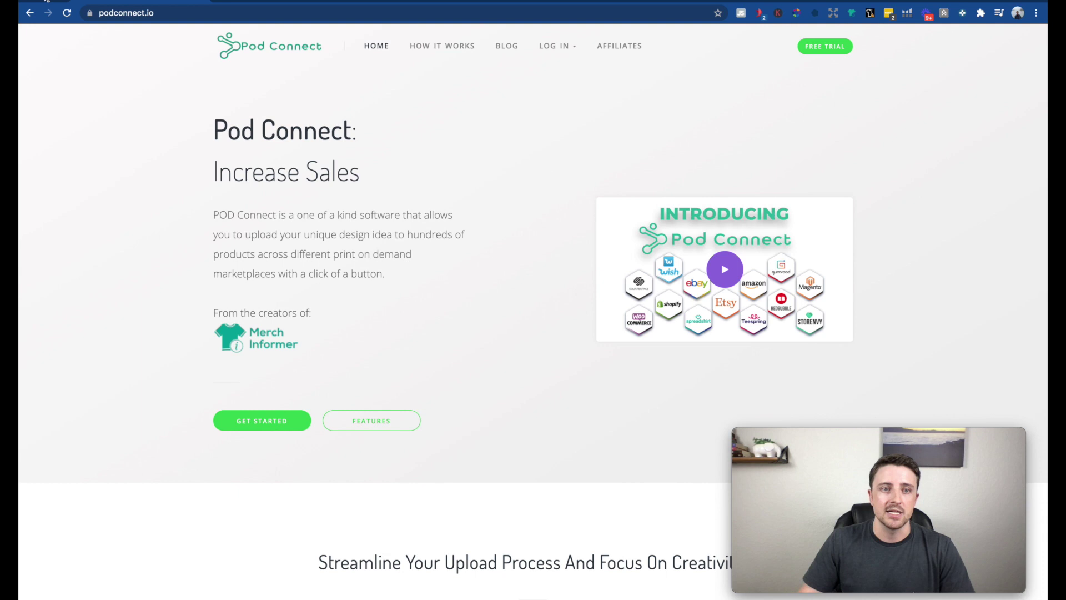
Minimize the browser, restore POD Connect, and open Master File Example.xlsx from the desktop.
left_click(48, 2)
mouse_move(879, 583)
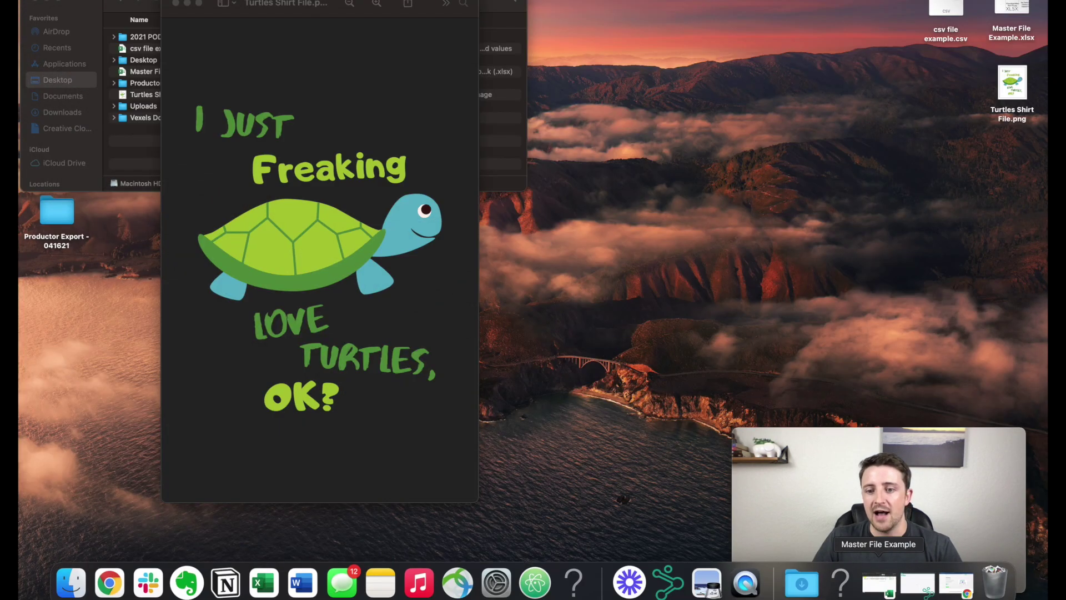
left_click(929, 594)
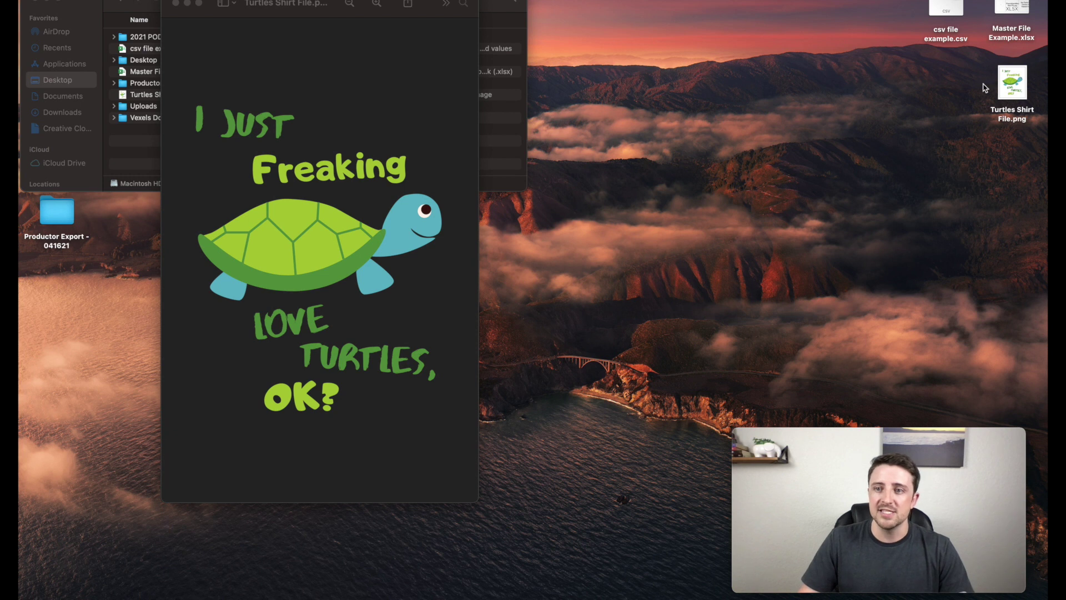
left_click(1004, 40)
mouse_move(956, 583)
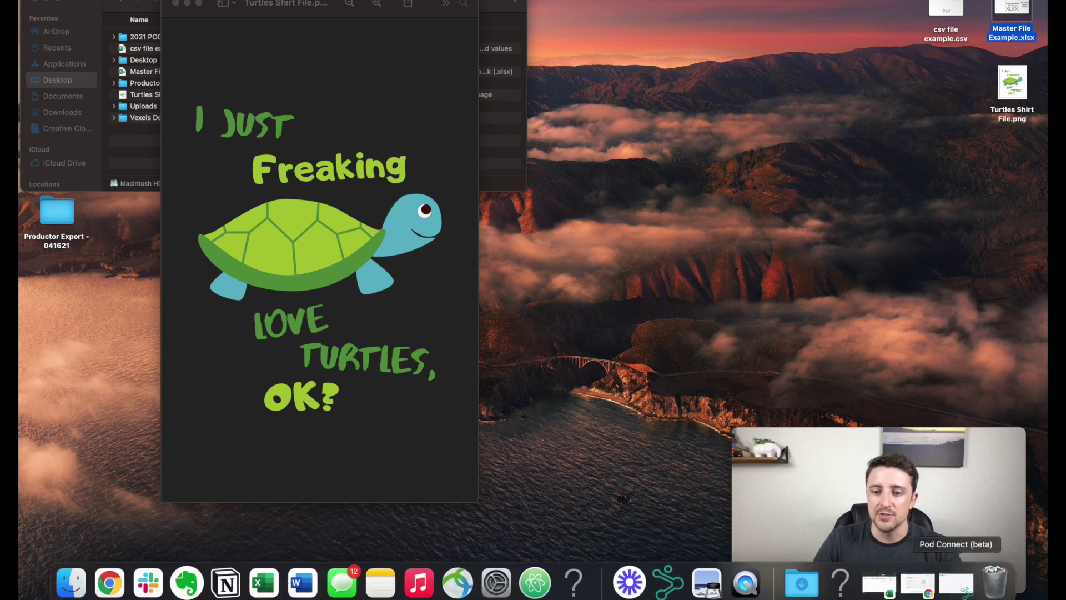
left_click(883, 583)
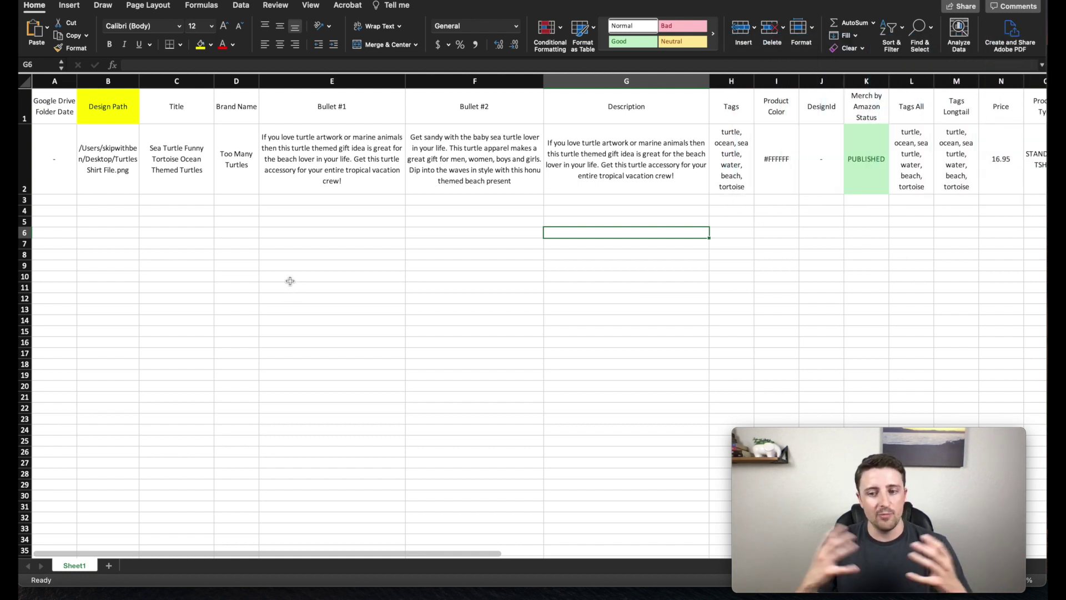
left_click(216, 243)
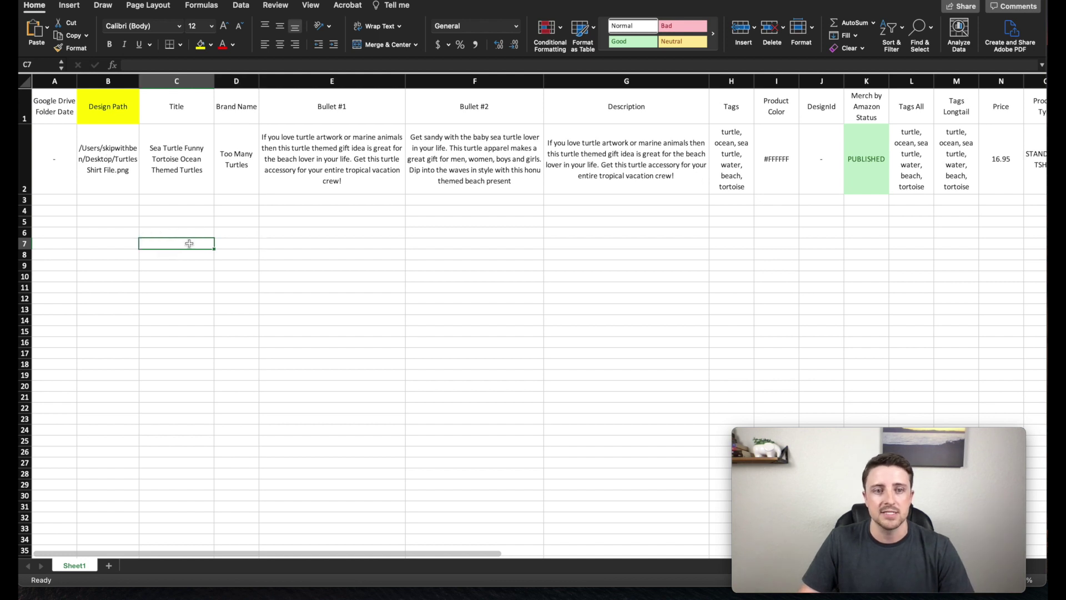
left_click(114, 155)
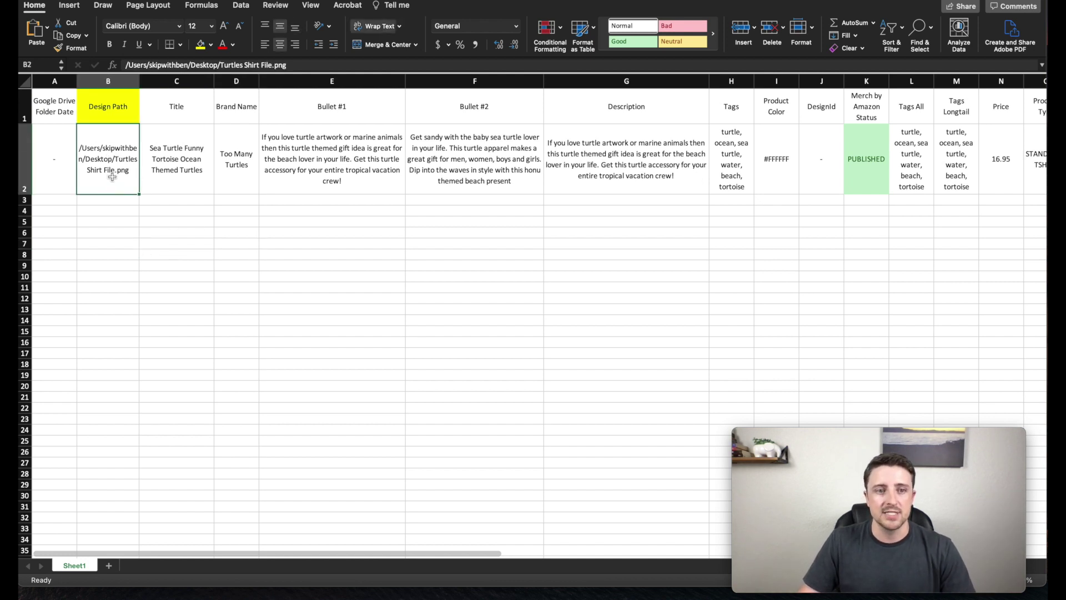
left_click(207, 169)
left_click(250, 154)
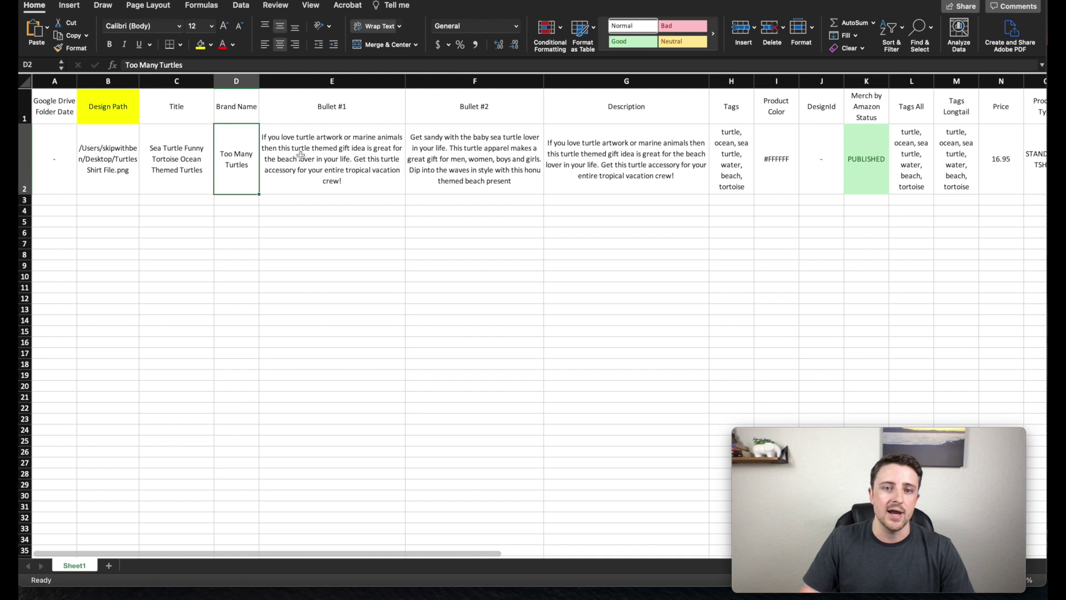
left_click(300, 156)
left_click(639, 156)
left_click(734, 146)
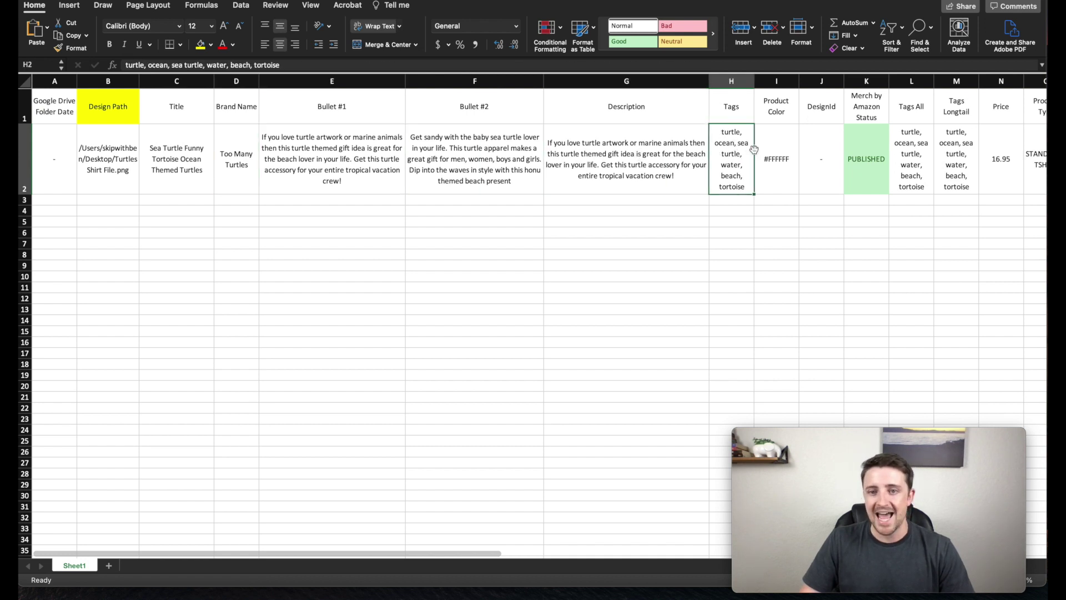
left_click(772, 150)
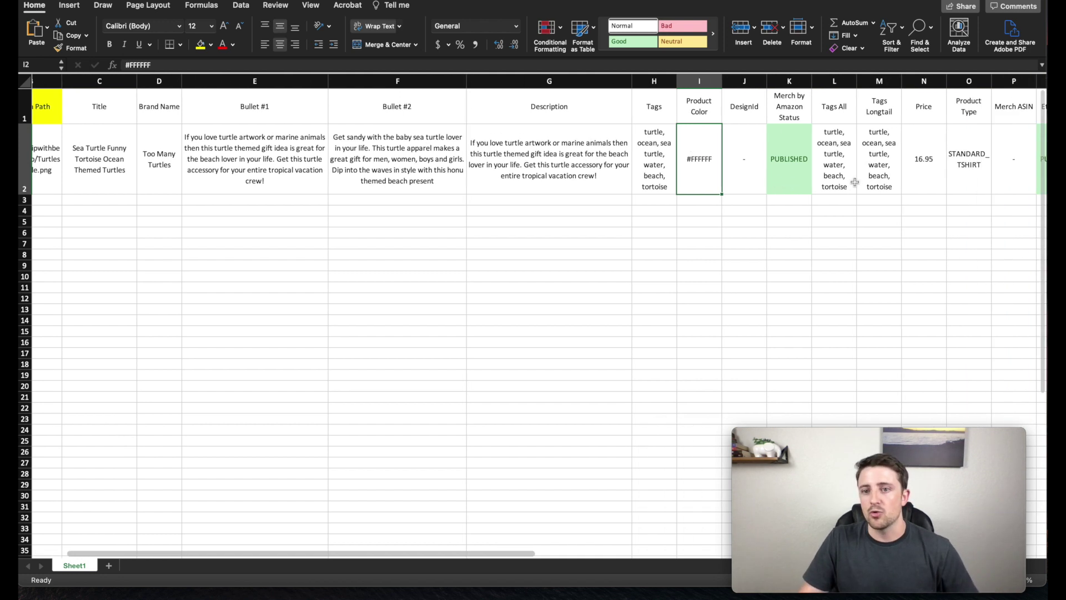
scroll(855, 183, "right", 10)
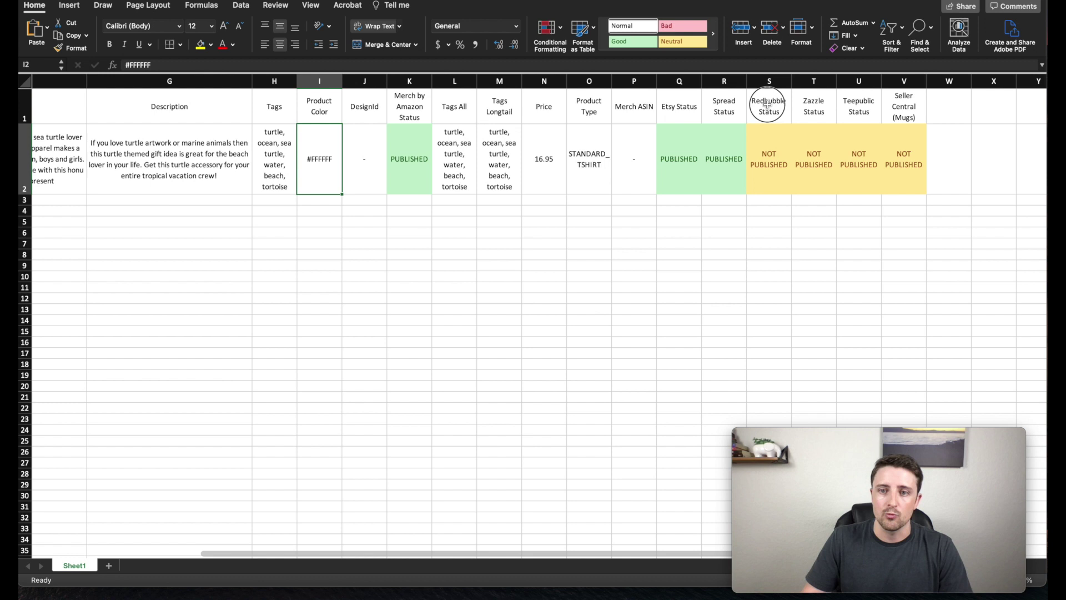
left_click_drag(767, 105, 769, 166)
left_click(697, 204)
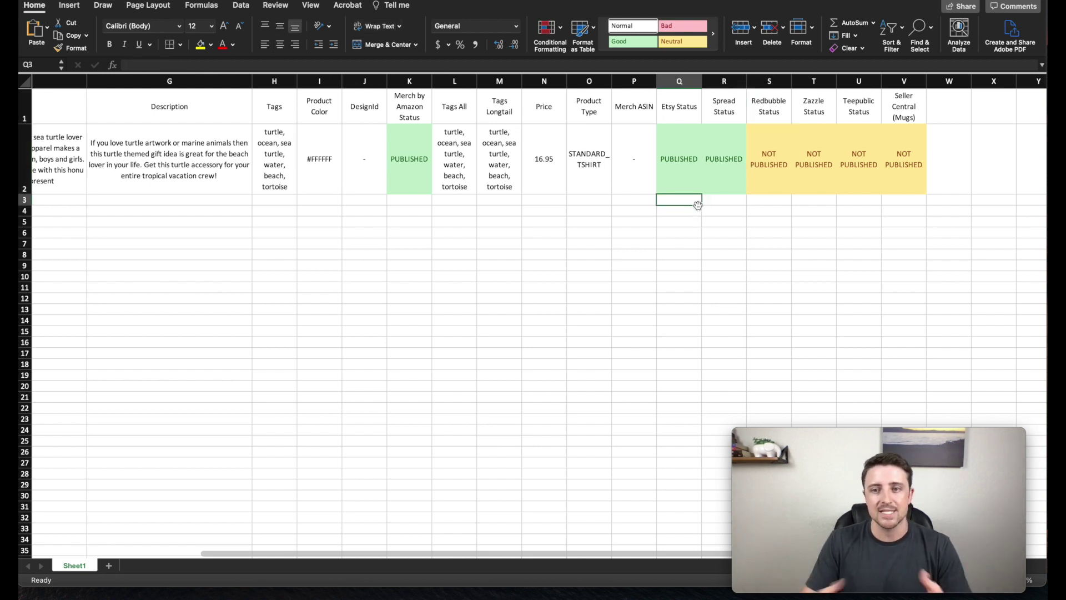
scroll(689, 204, "left", 5)
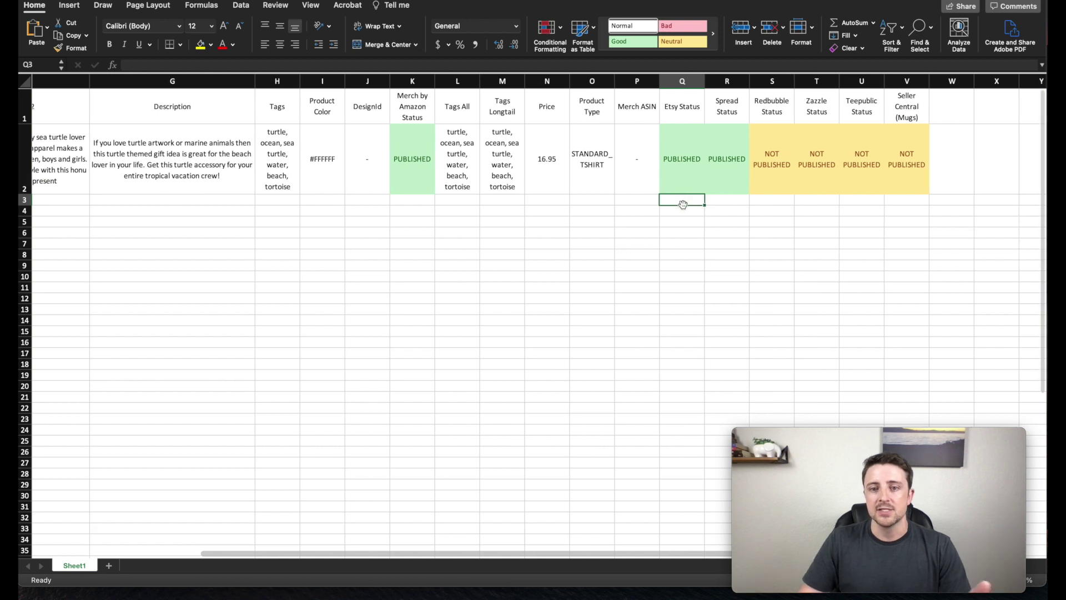
scroll(678, 204, "left", 3)
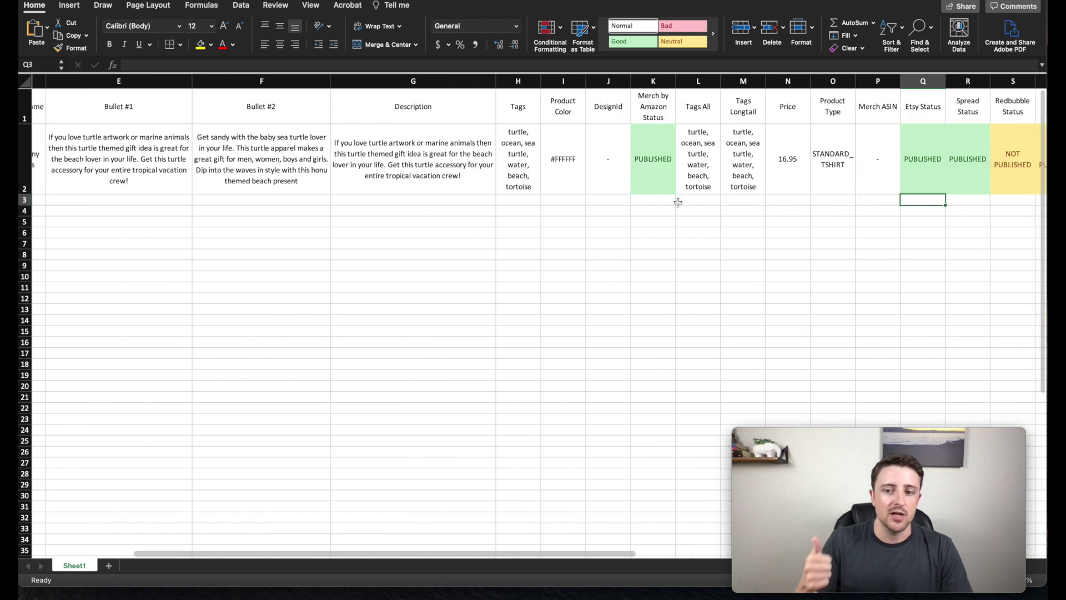
scroll(678, 202, "left", 5)
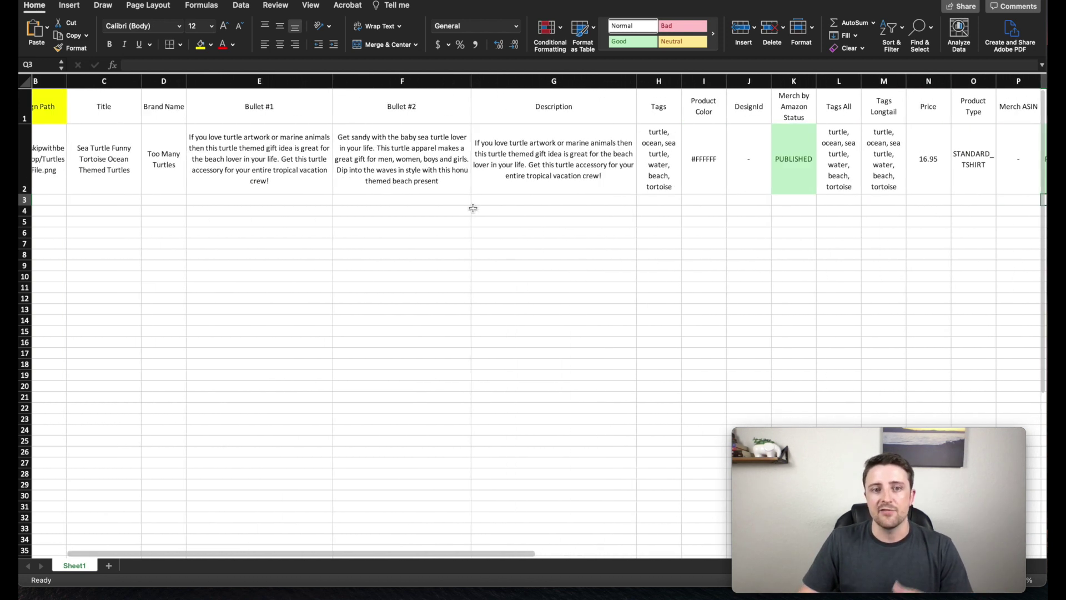
scroll(472, 208, "left", 3)
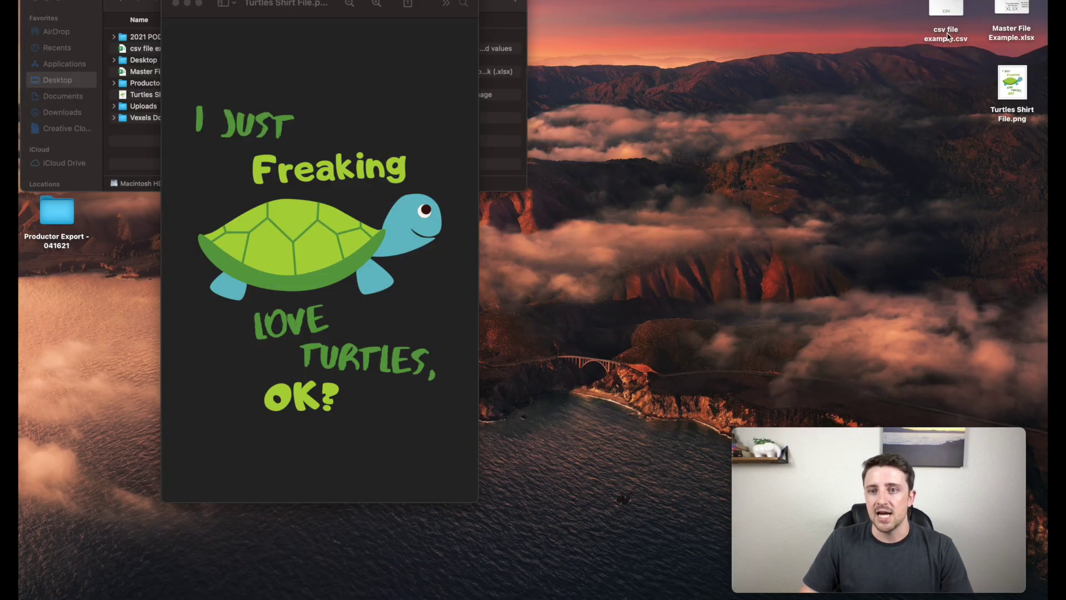
Open csv file example.csv in Excel and widen columns A–C to read the turtle listing.
left_click(948, 38)
double_click(948, 38)
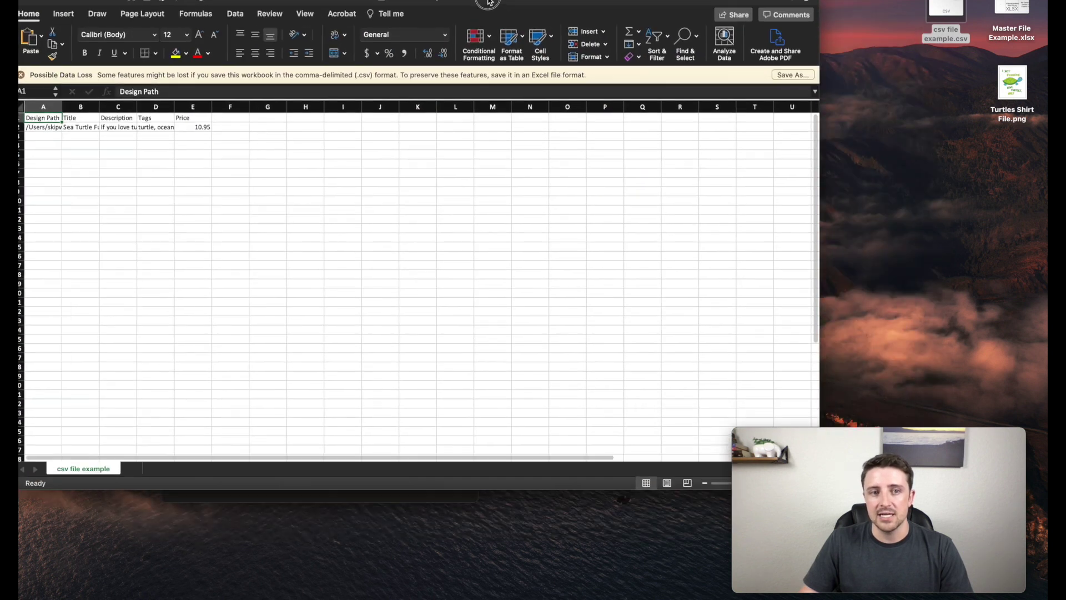
left_click_drag(488, 2, 513, 2)
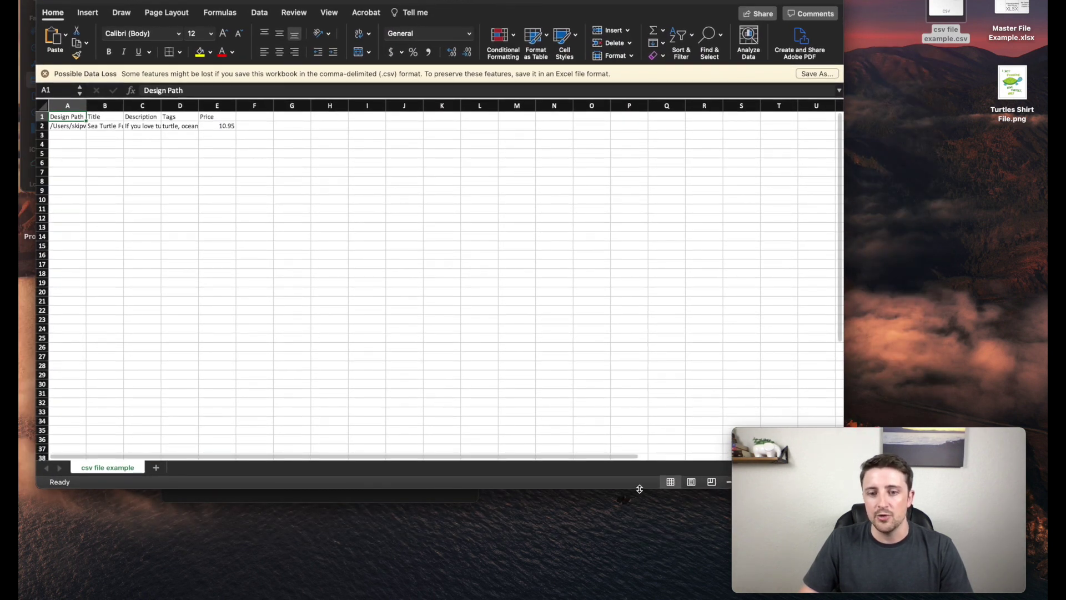
left_click_drag(640, 489, 634, 548)
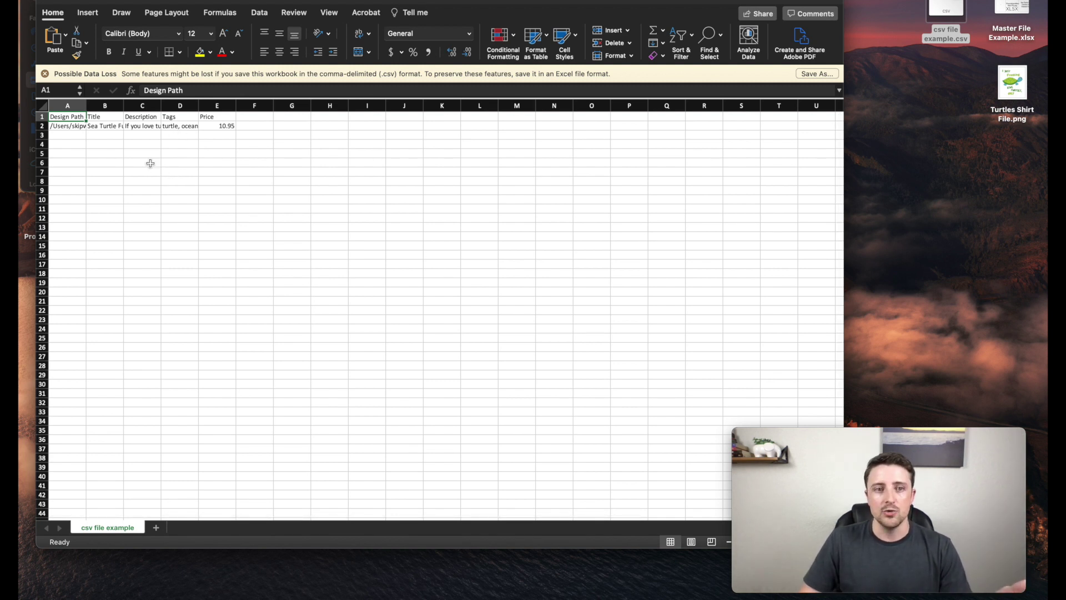
left_click_drag(87, 105, 488, 105)
left_click(317, 208)
left_click(427, 236)
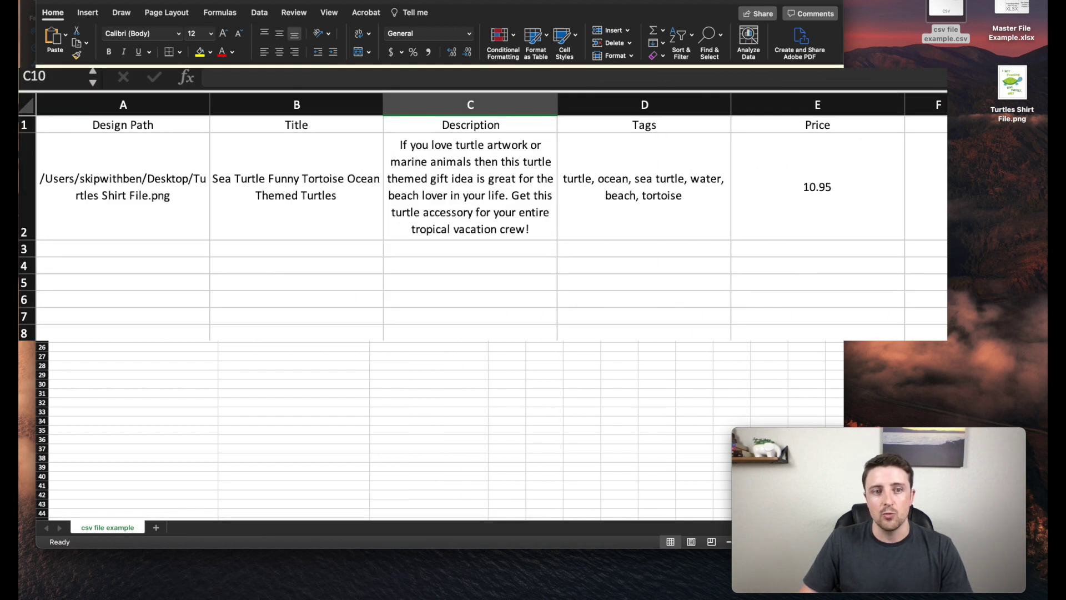
Leave the spreadsheet and bring POD Connect's empty CSV Table page back.
left_click(971, 111)
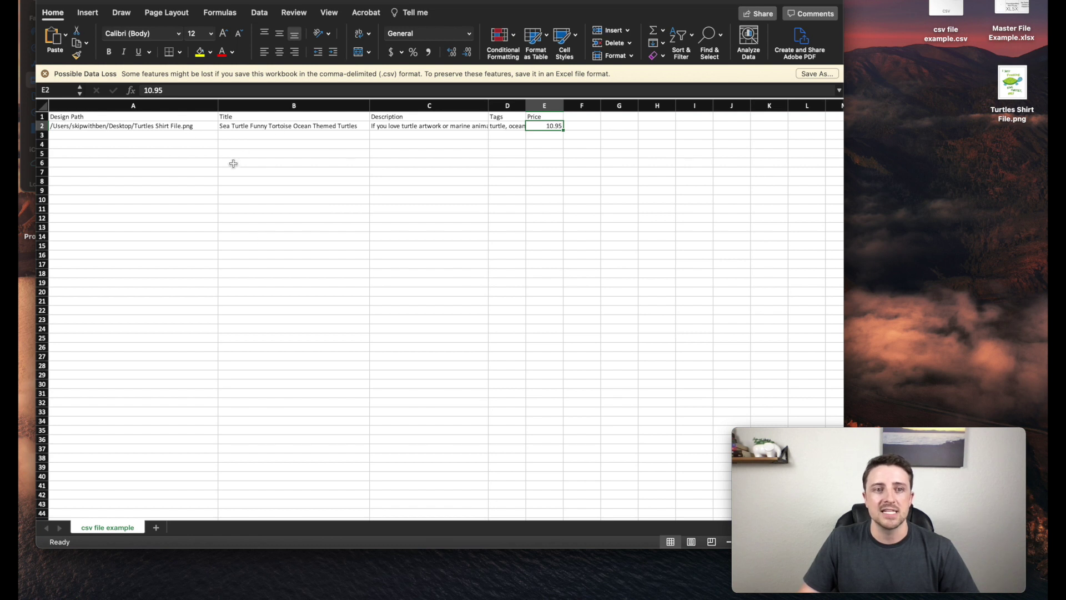
left_click(250, 171)
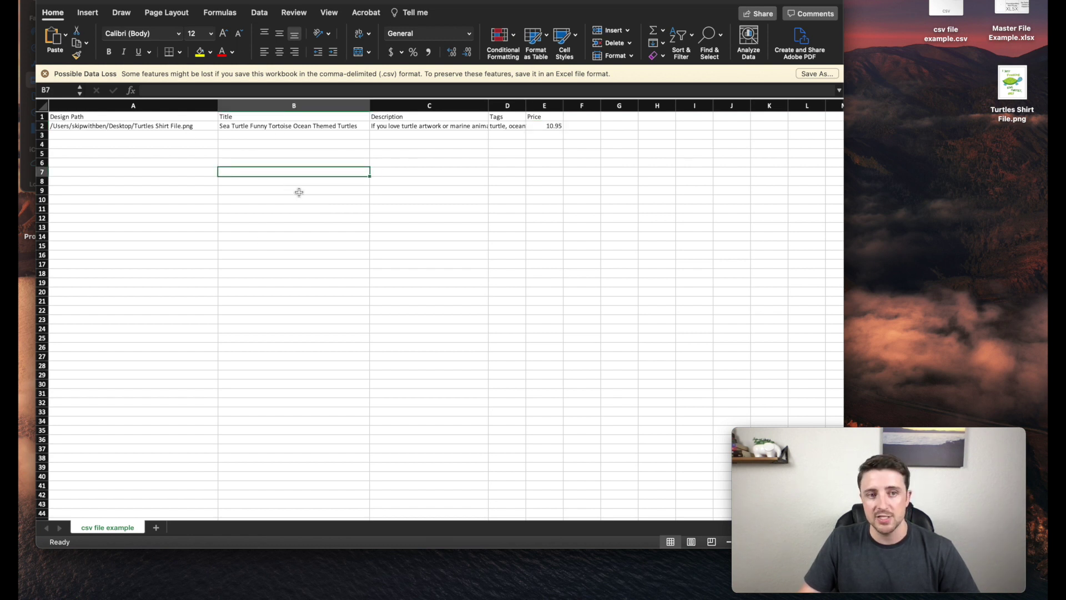
mouse_move(995, 592)
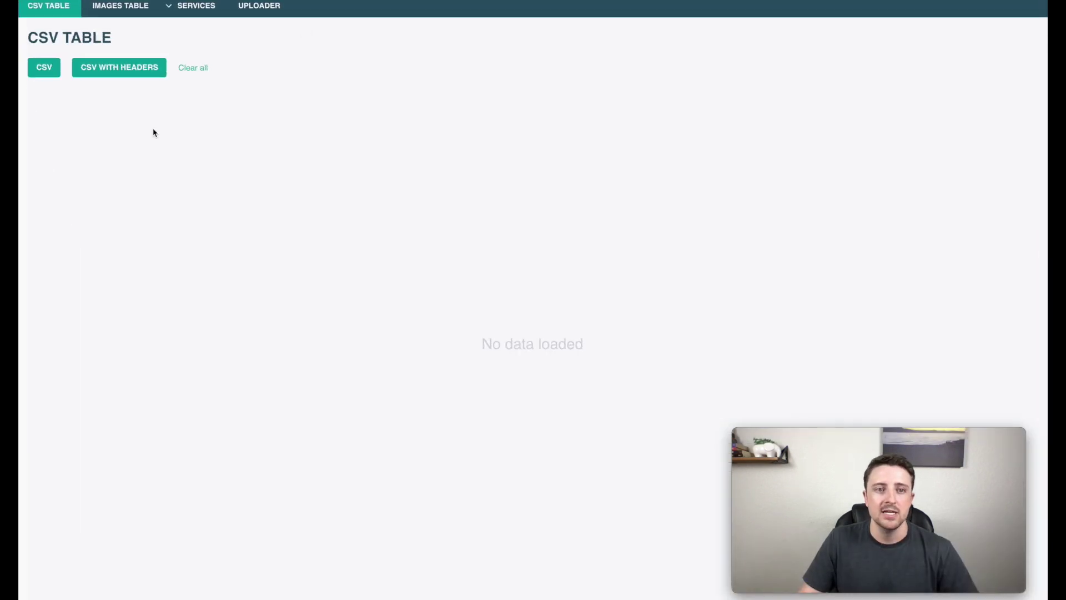
Load csv file example.csv with headers so the turtle row (price 10.95) fills the table.
left_click(123, 72)
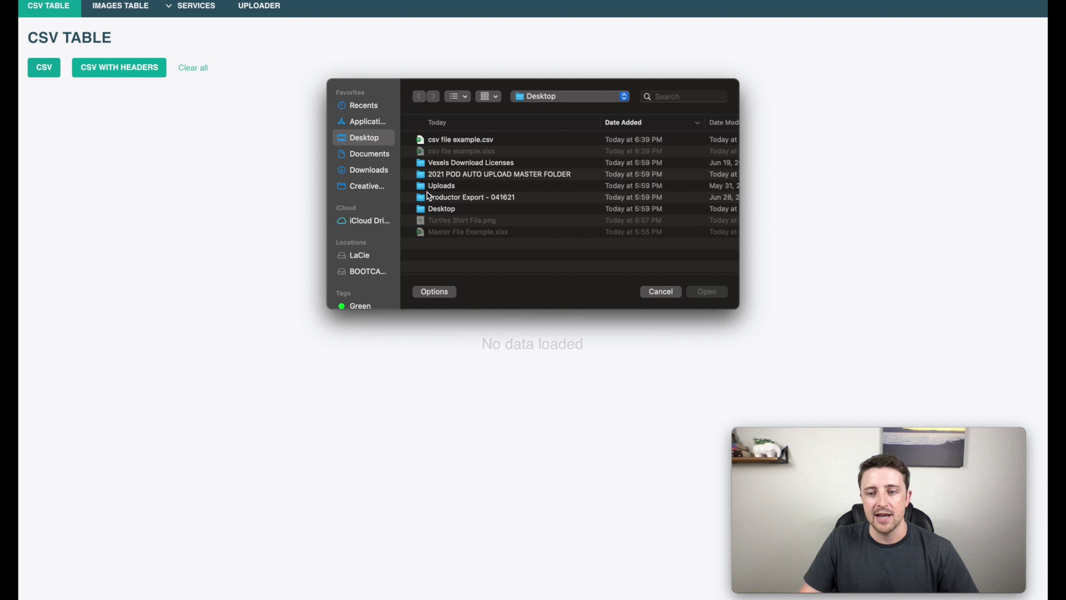
double_click(479, 142)
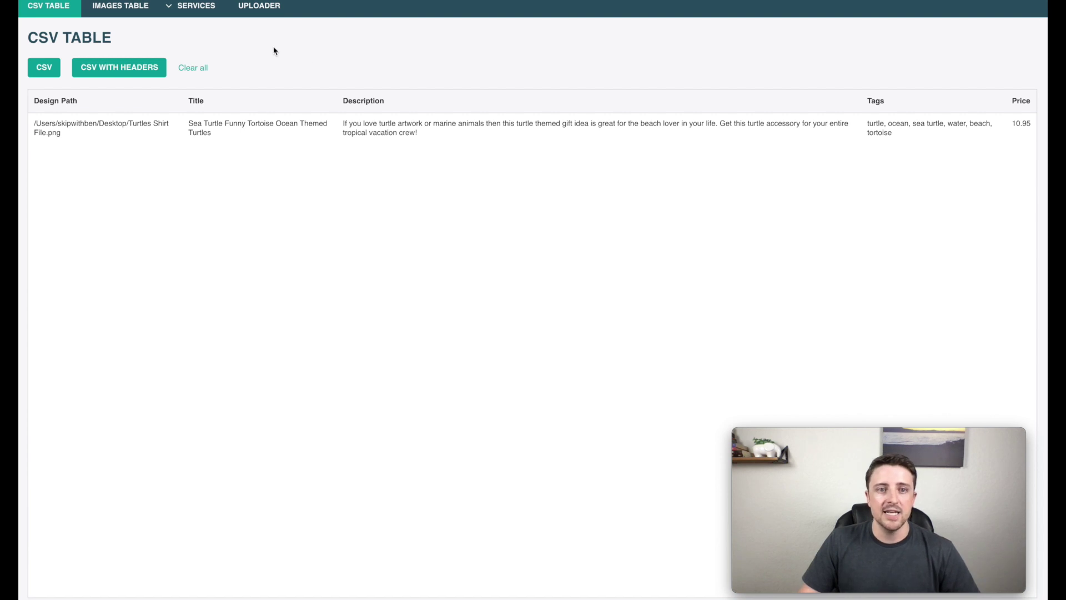
left_click(193, 11)
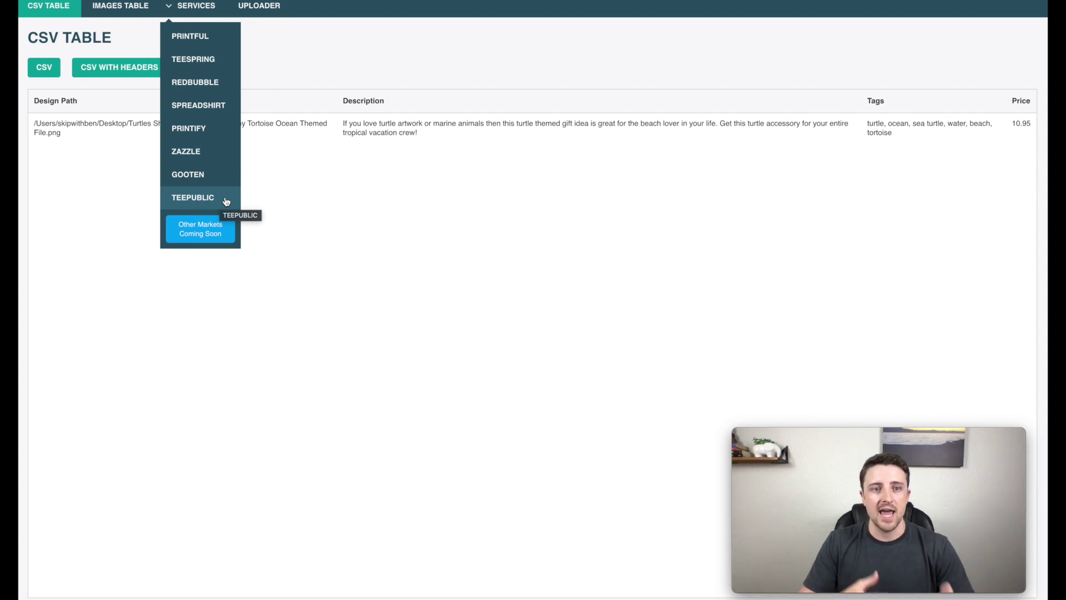
Open the Printful service and clear its saved Etsy store, confirming with Yes.
left_click(218, 35)
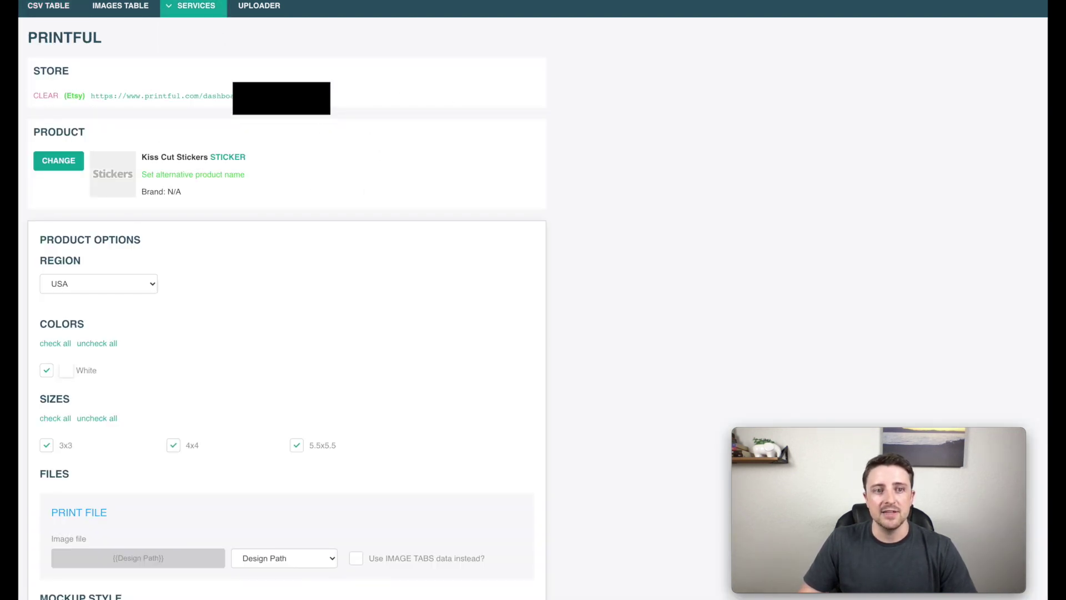
left_click(46, 96)
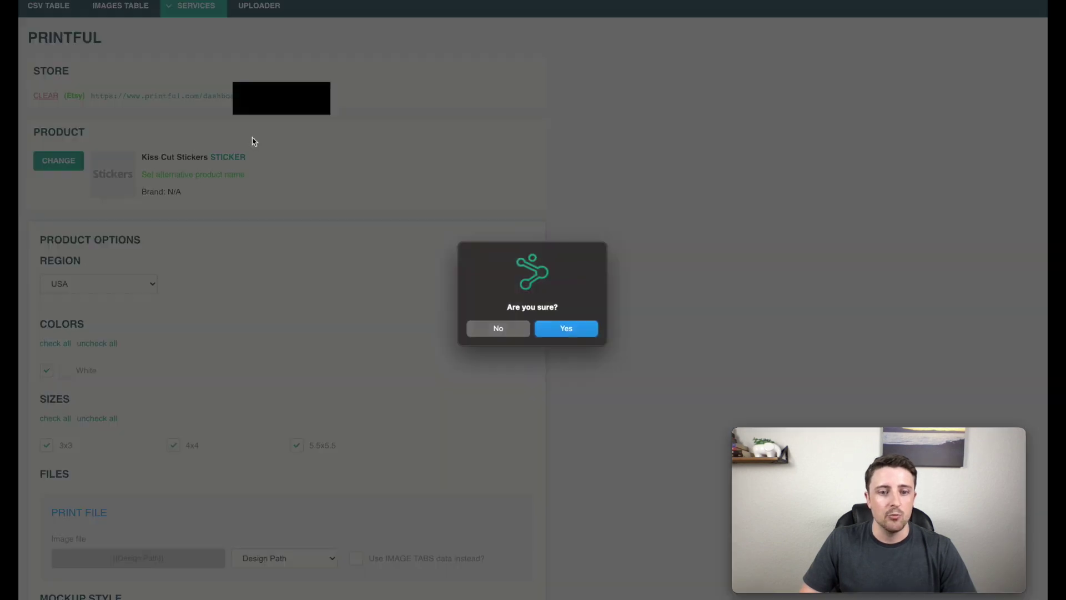
left_click(569, 329)
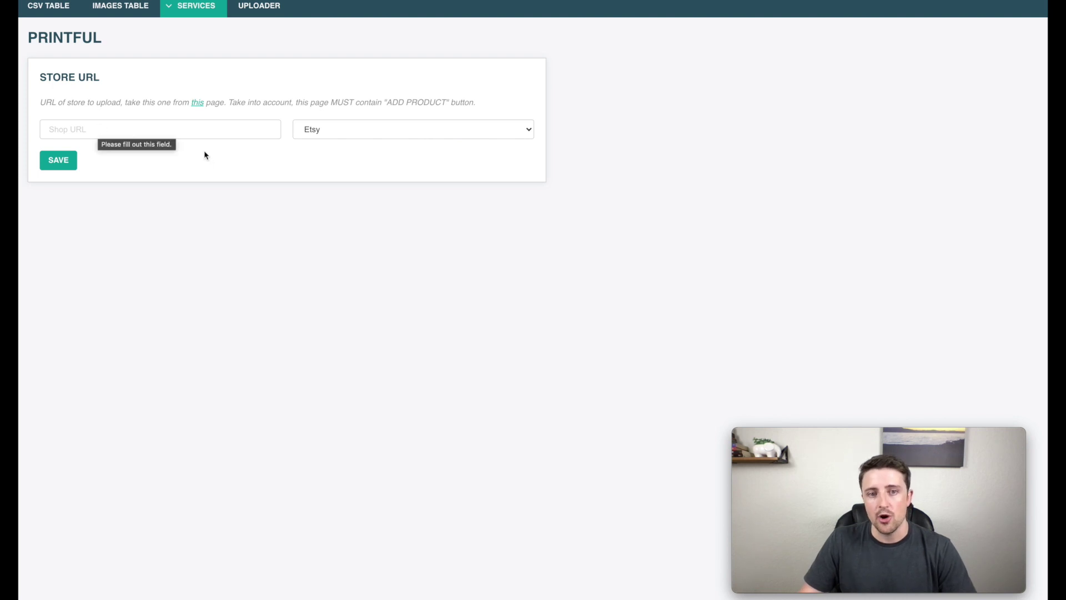
Copy the TooManyTurtlesShop store page address from the browser.
mouse_move(953, 583)
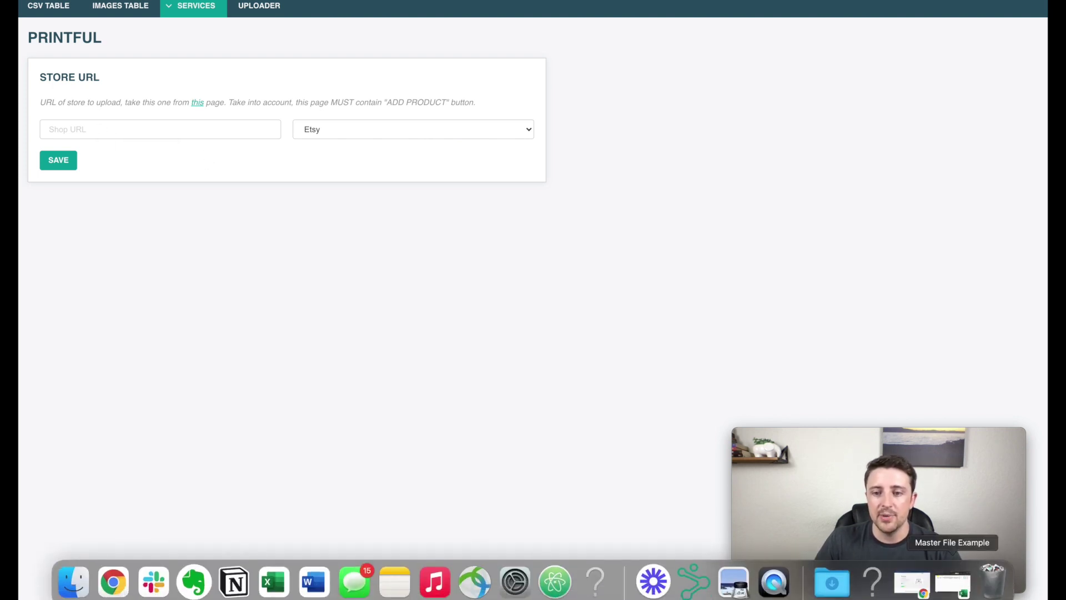
left_click(921, 584)
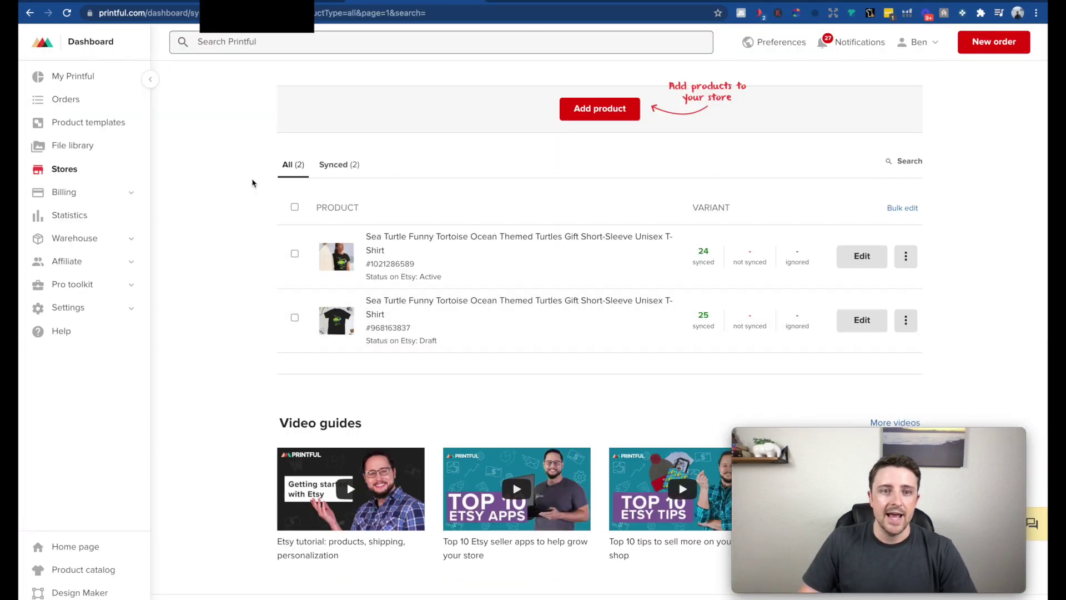
scroll(251, 181, "up", 2)
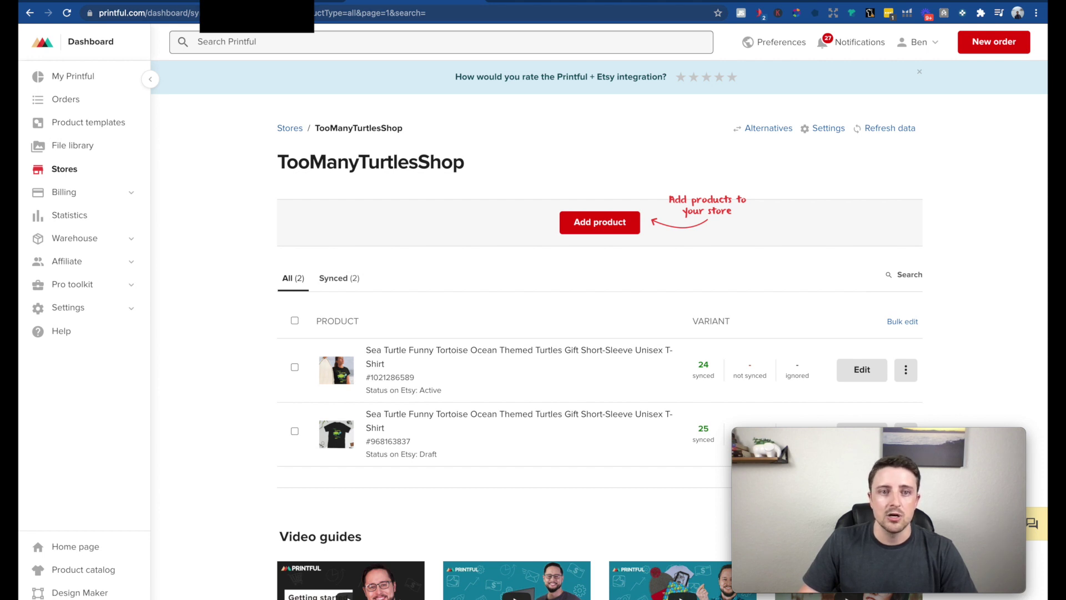
key("super+l")
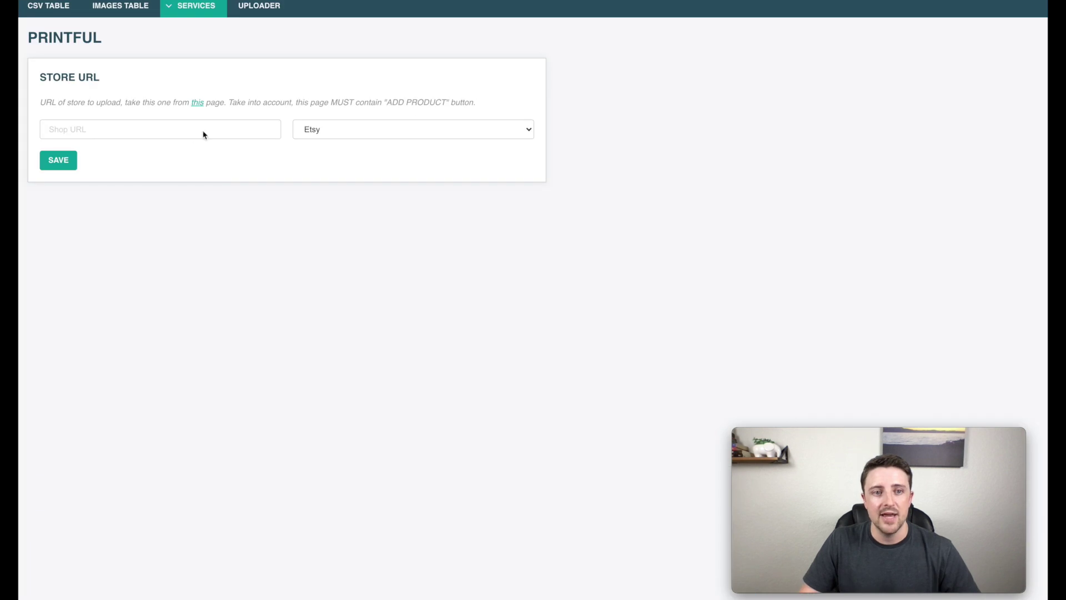
Paste the copied store address into Shop URL and save it.
left_click(204, 135)
key("super+v")
left_click(58, 160)
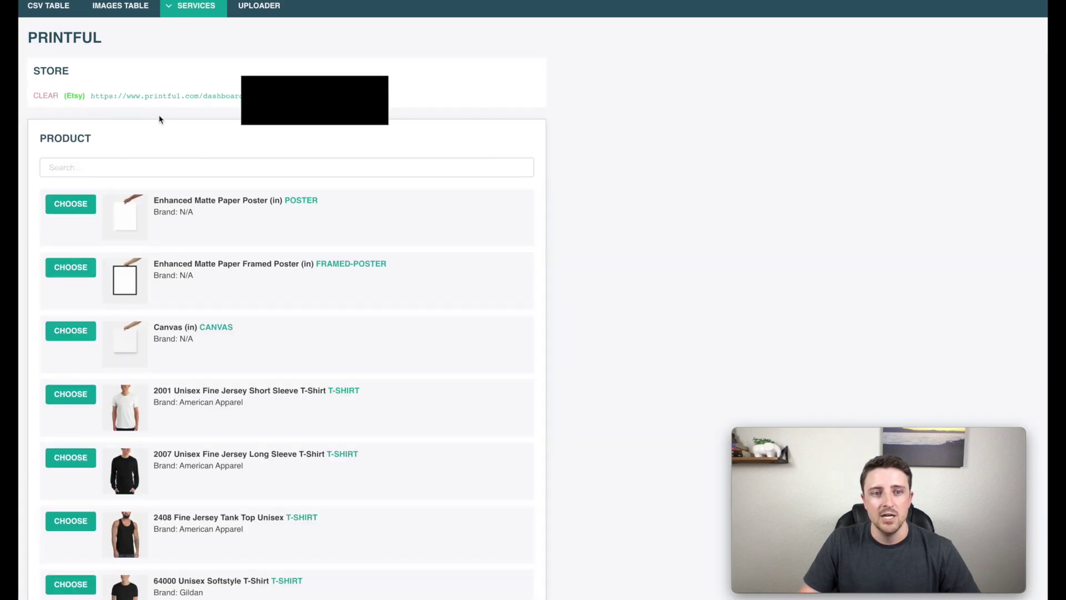
Choose Kiss Cut Stickers via a 'sticker' search, with White and sizes 3x3, 4x4, 5.5x5.5.
left_click(128, 163)
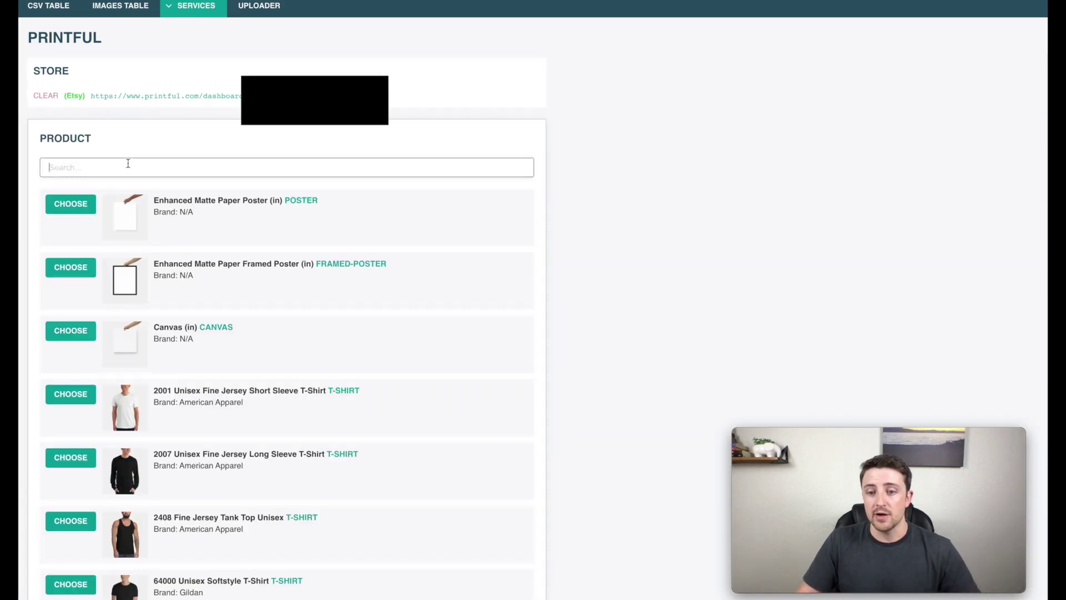
type("sticker")
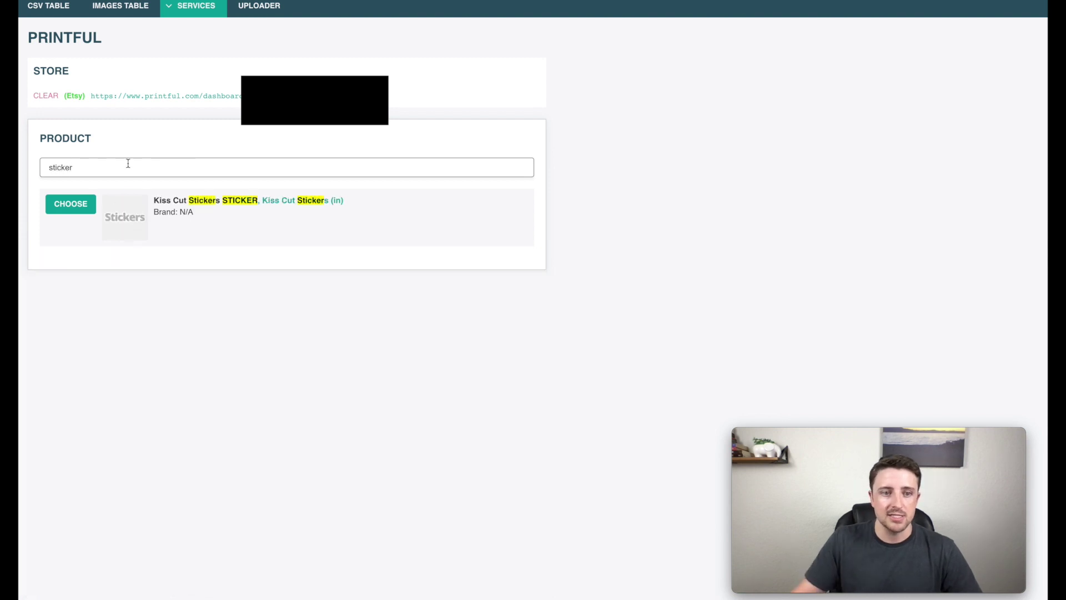
left_click(75, 206)
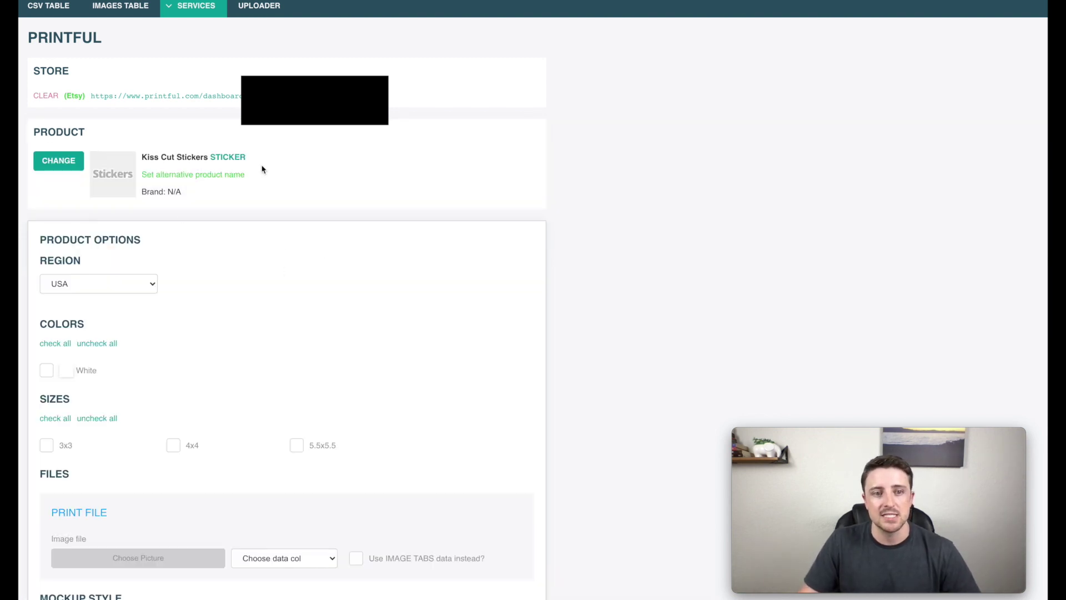
scroll(225, 233, "down", 3)
left_click(46, 242)
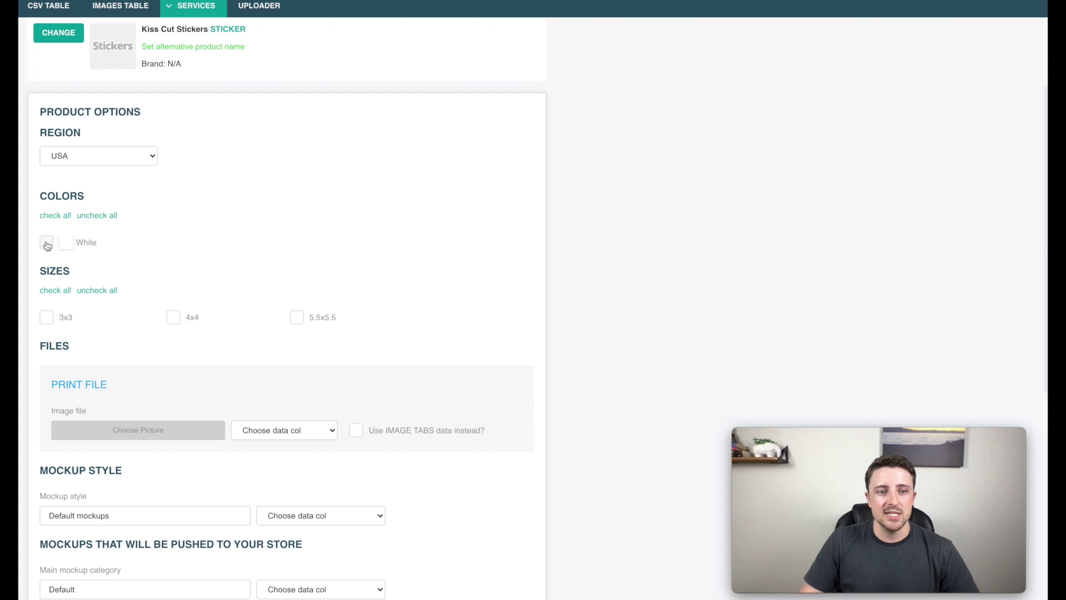
scroll(225, 236, "down", 2)
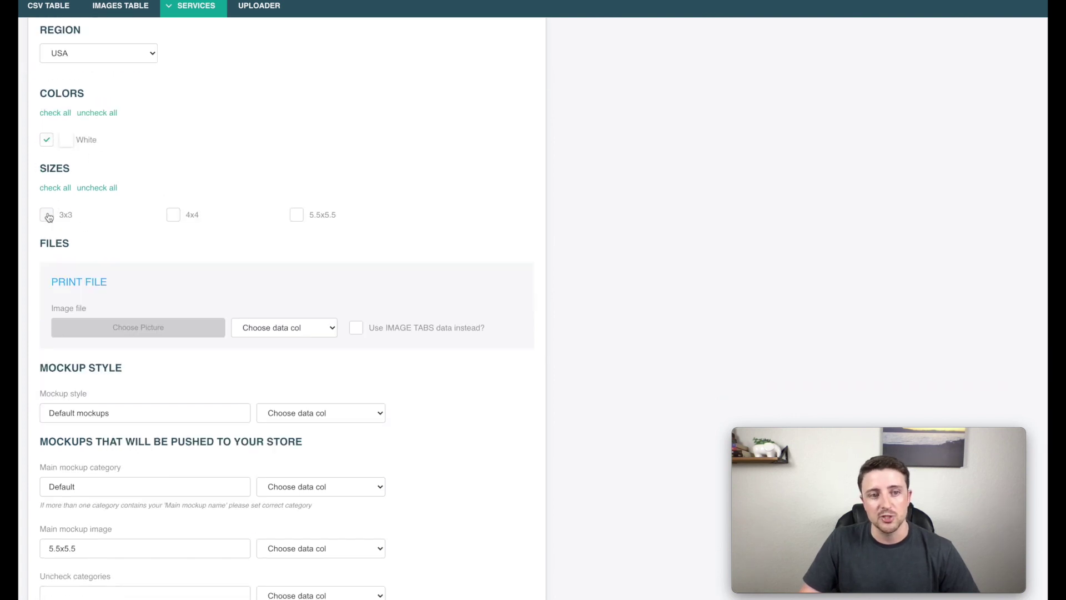
left_click(173, 215)
left_click(296, 214)
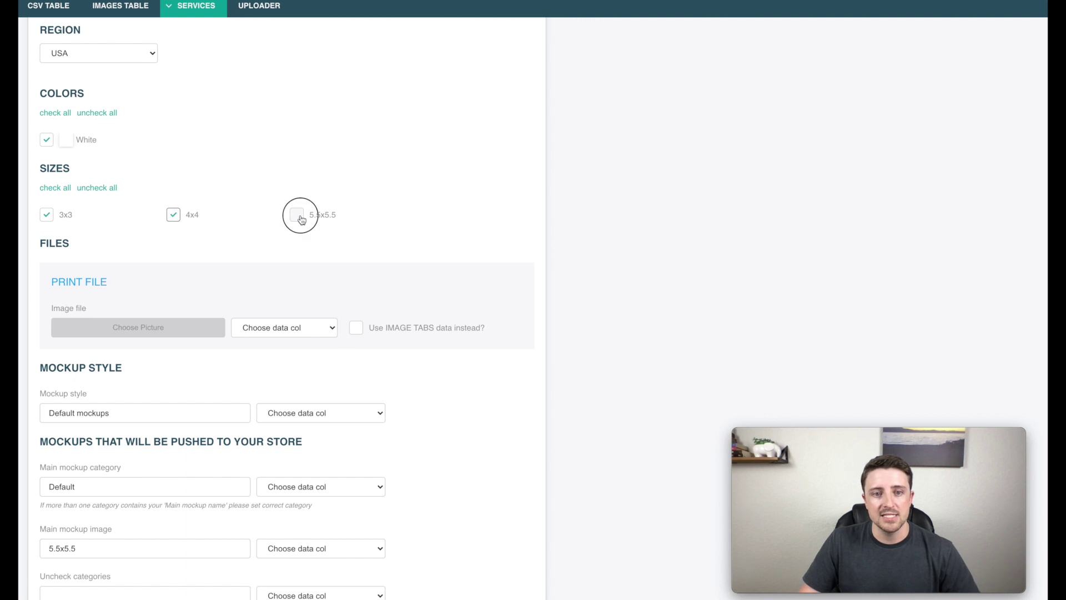
scroll(411, 178, "down", 3)
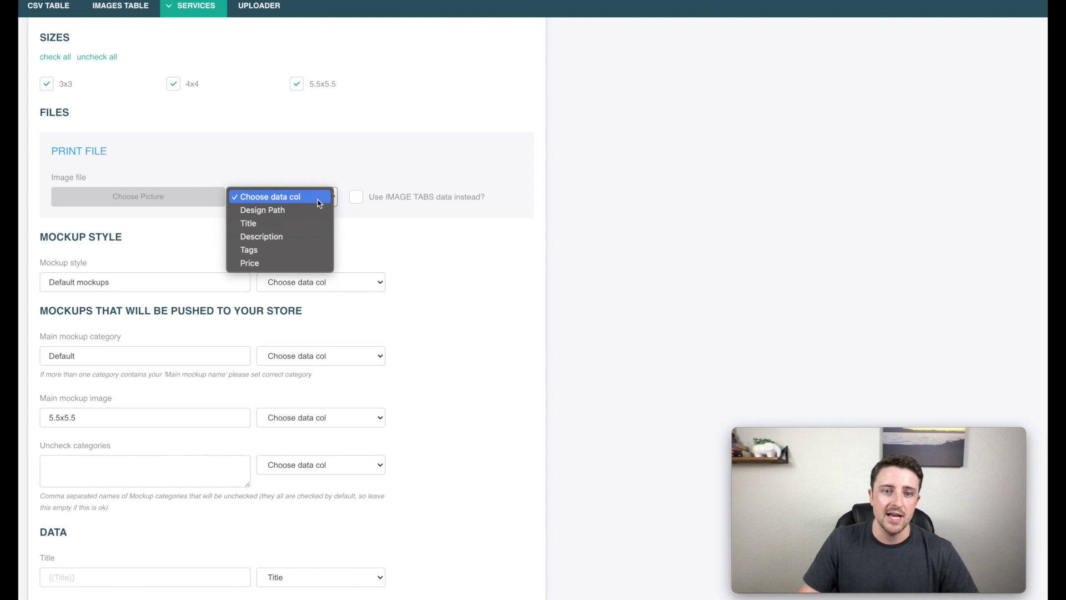
Map the print file image to the Design Path column, leaving mockup style unchanged.
left_click(293, 211)
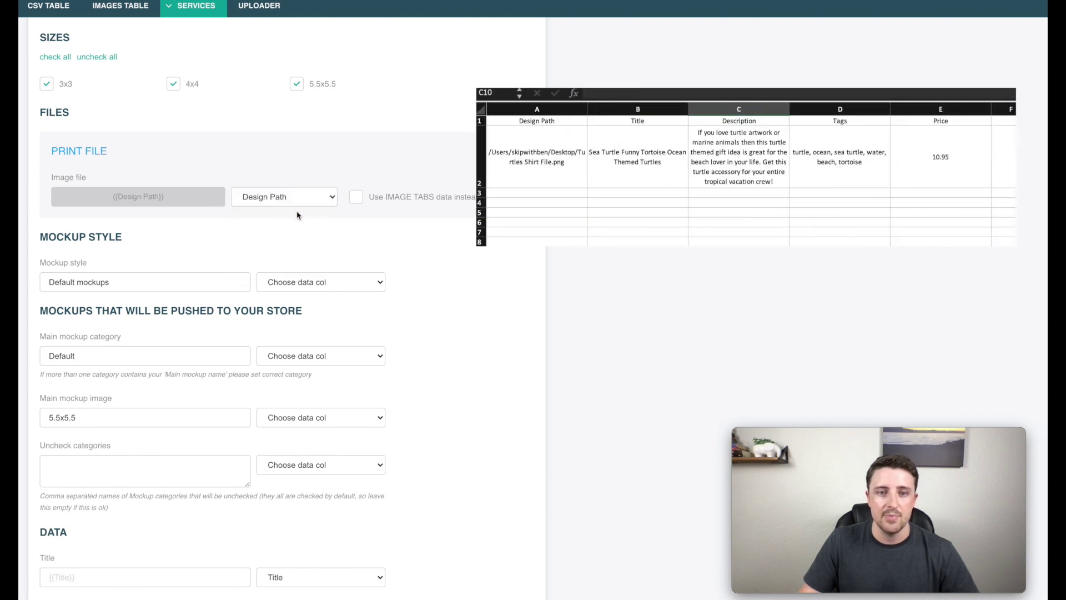
scroll(300, 211, "down", 2)
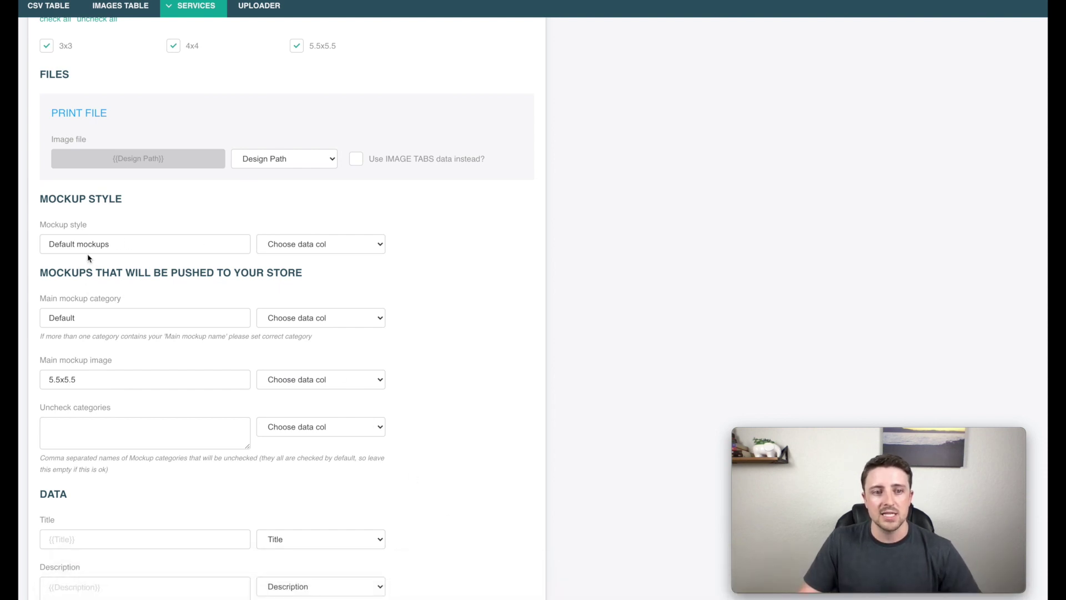
left_click(302, 245)
left_click(581, 248)
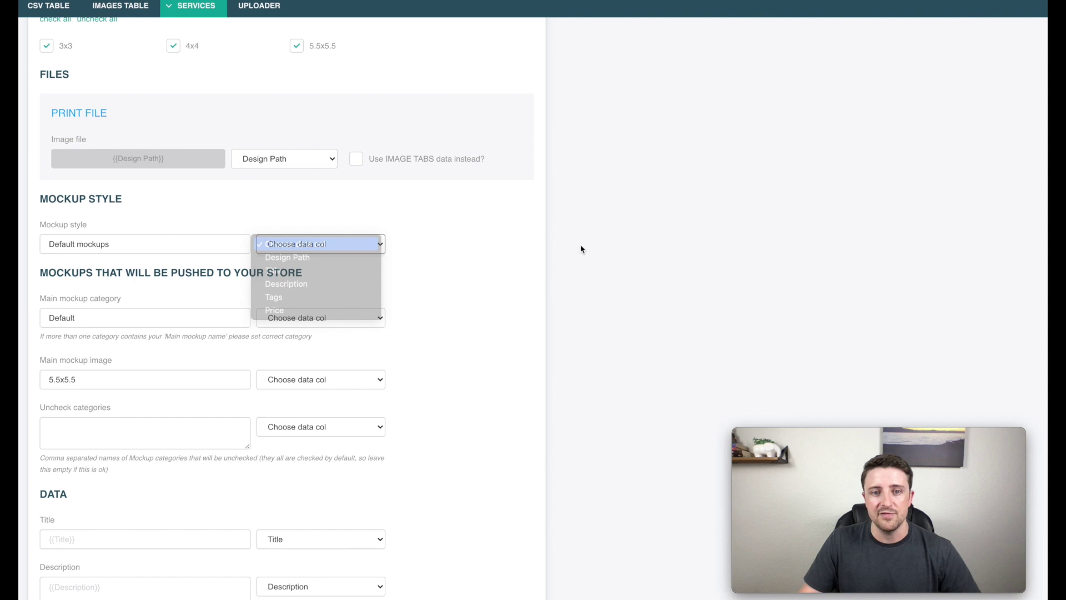
mouse_move(774, 582)
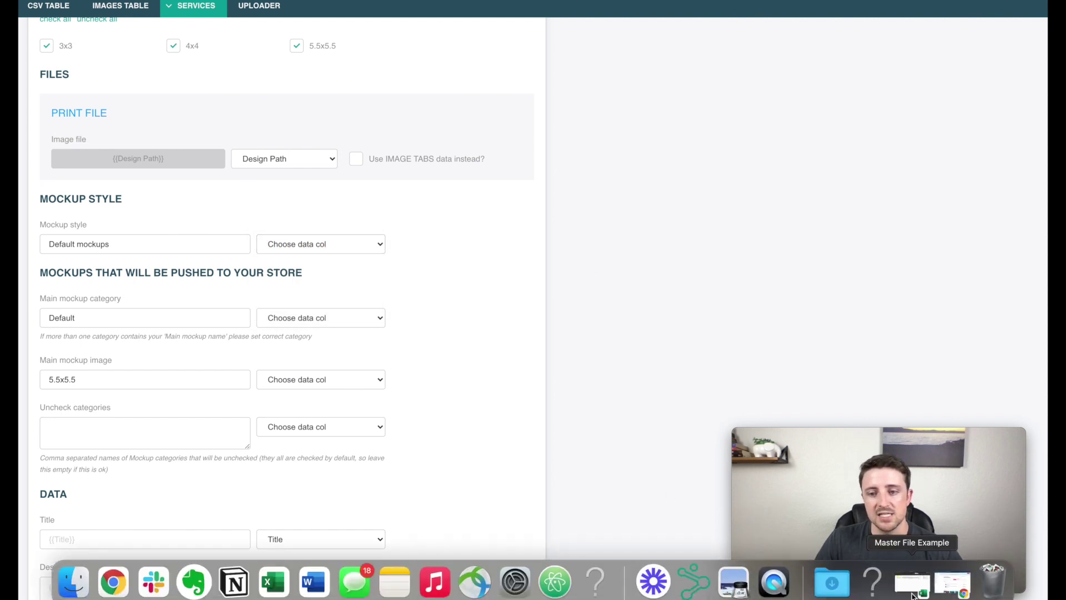
Place Turtles-Shirt-File.png from the file library on the Kiss Cut Sticker and proceed to mockups.
left_click(944, 590)
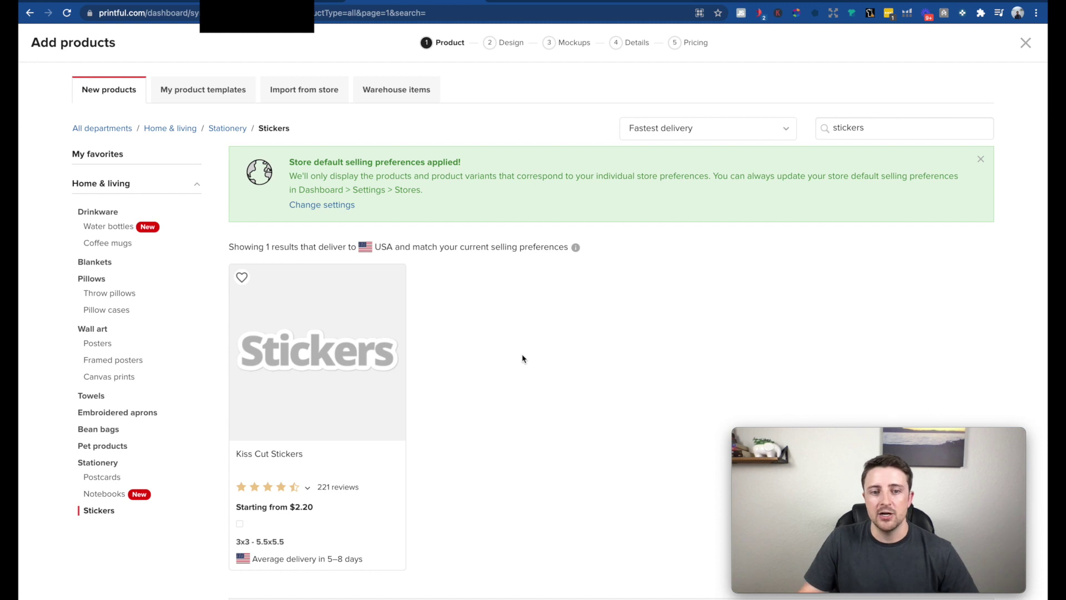
left_click(322, 365)
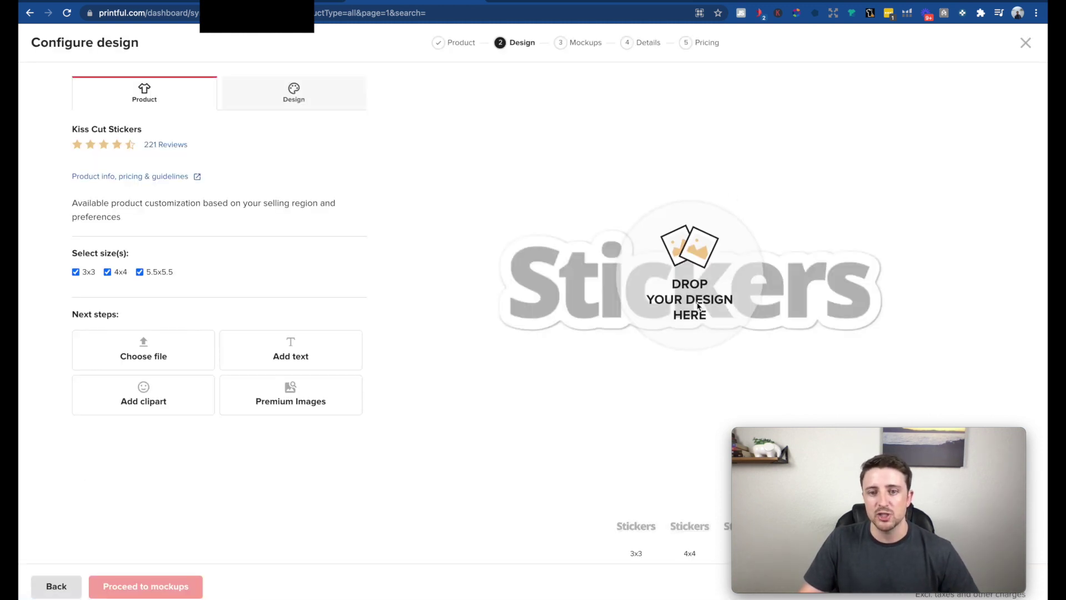
left_click(716, 284)
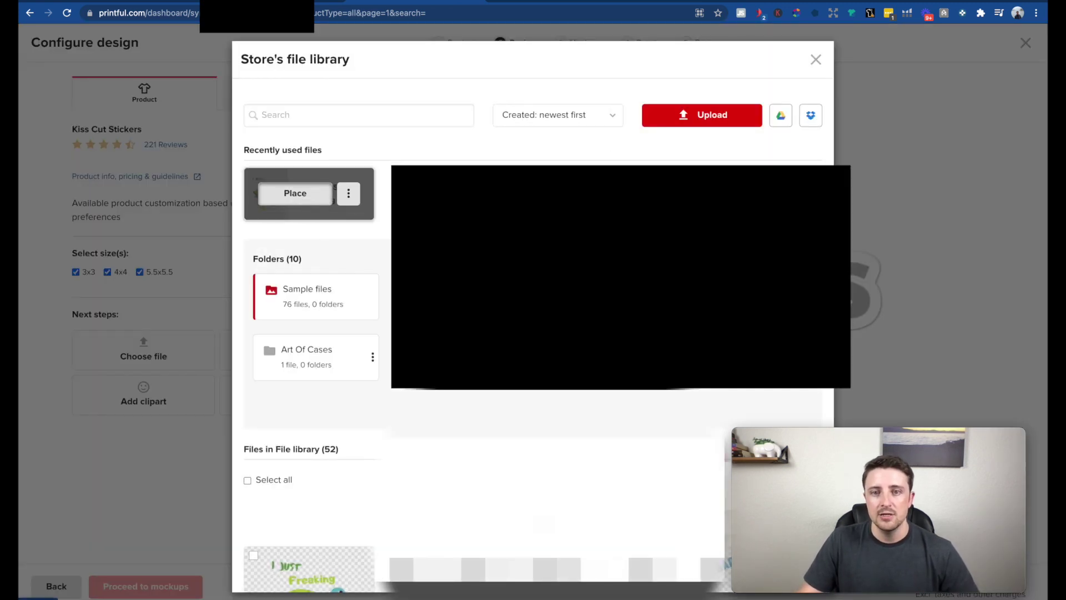
left_click(295, 193)
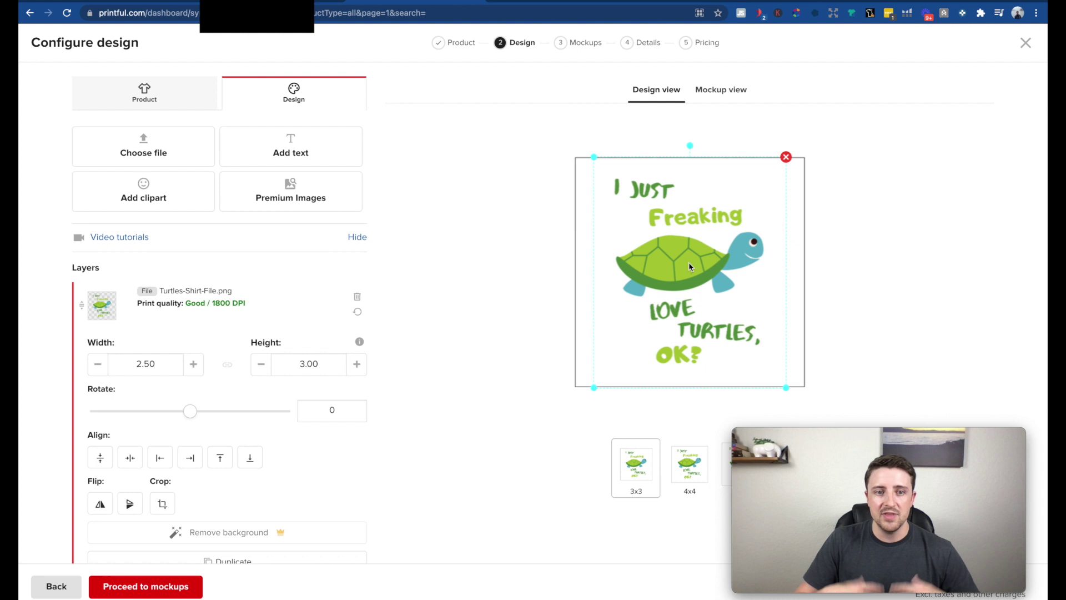
left_click(149, 587)
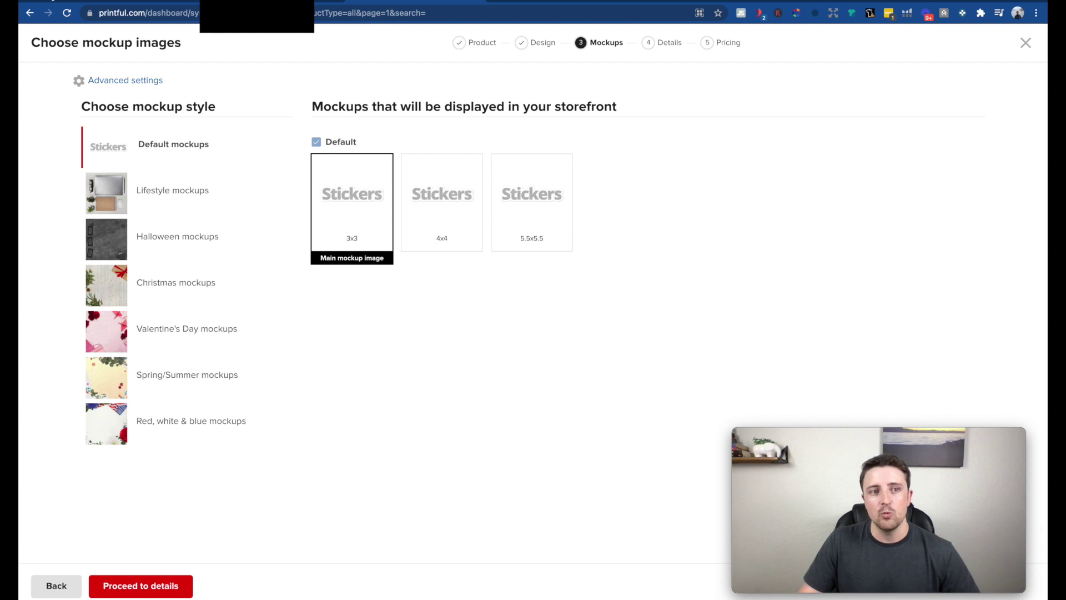
left_click_drag(90, 108, 174, 107)
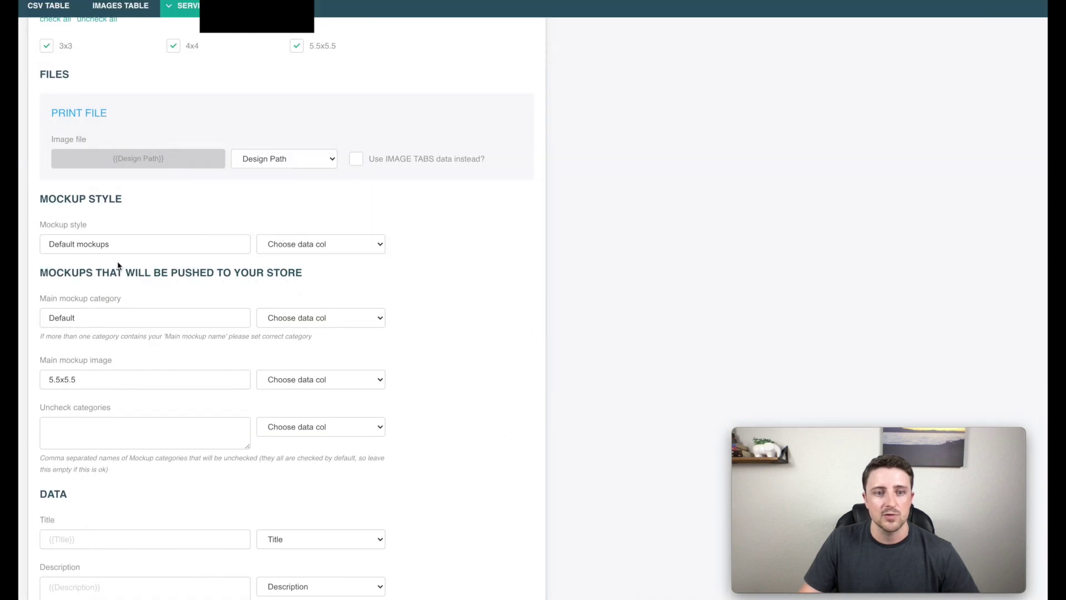
Point out the Default mockups style and Default main mockup category values in POD Connect.
left_click_drag(122, 242, 48, 231)
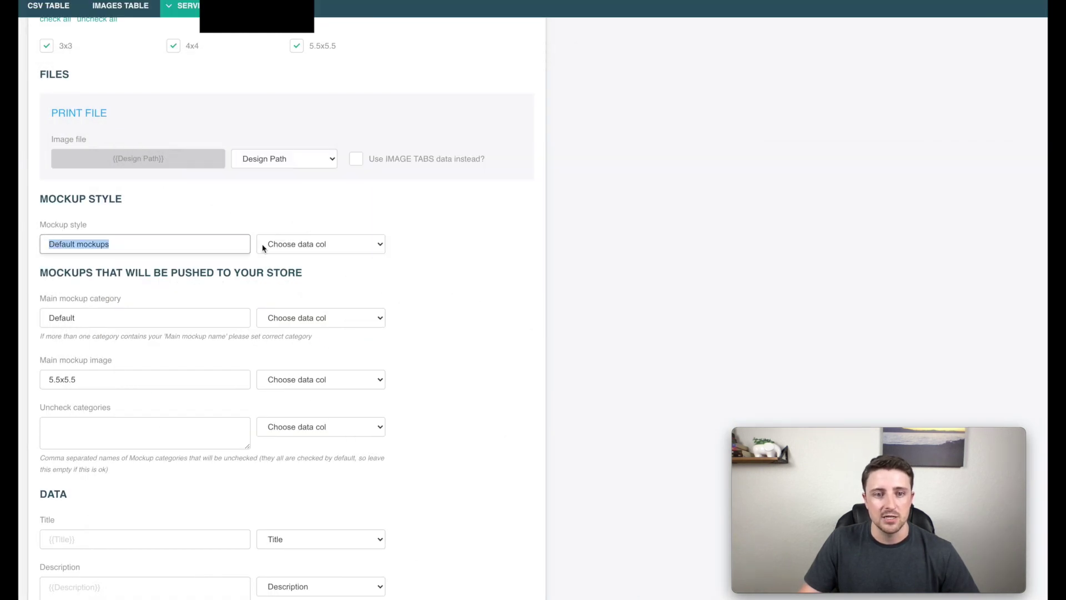
left_click(628, 238)
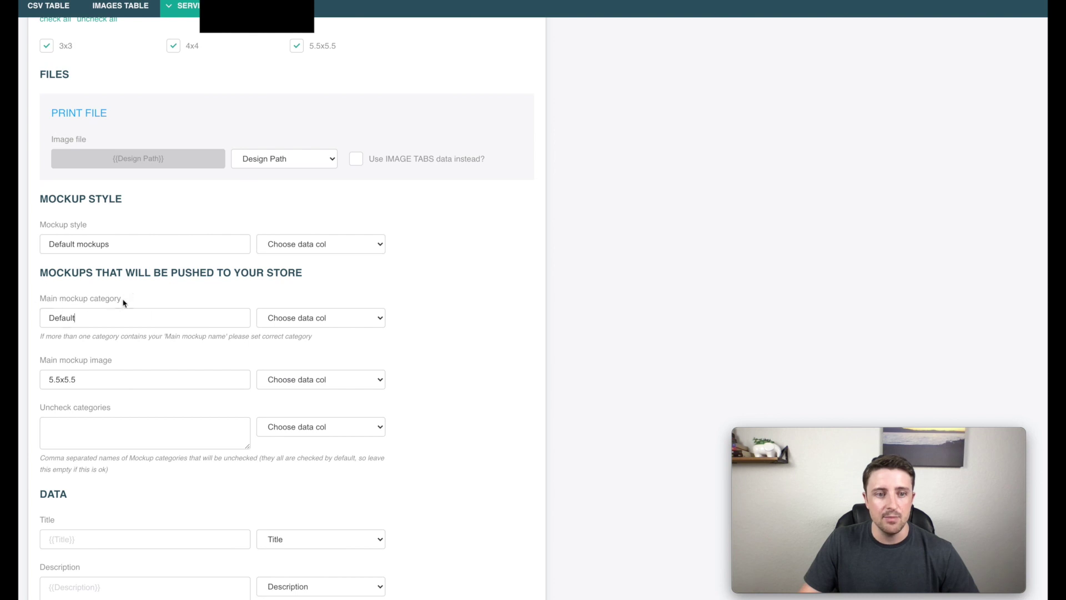
left_click(127, 316)
mouse_move(833, 586)
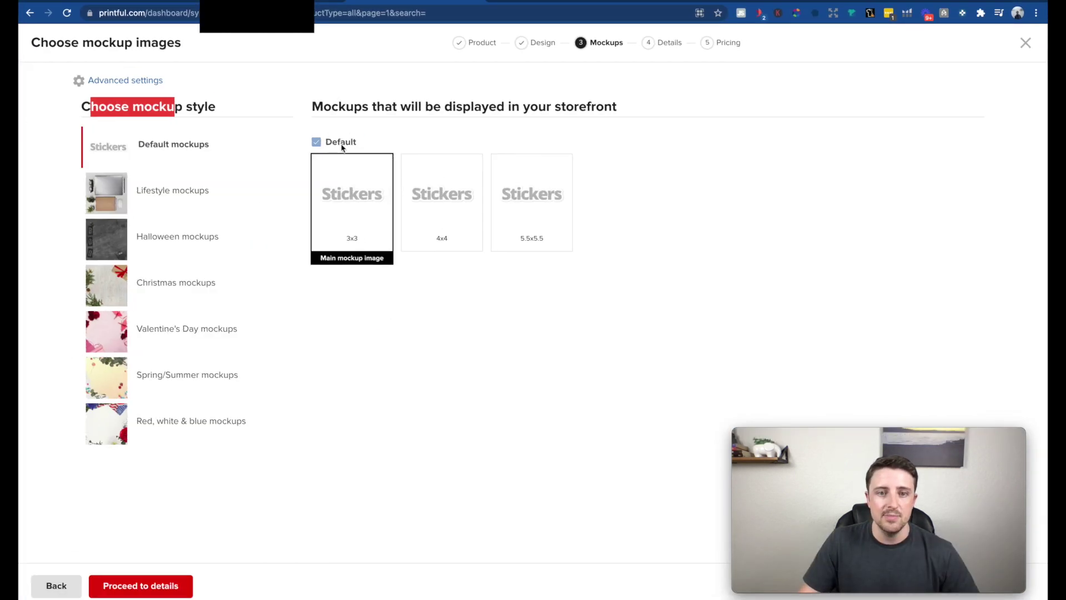
left_click_drag(326, 142, 369, 142)
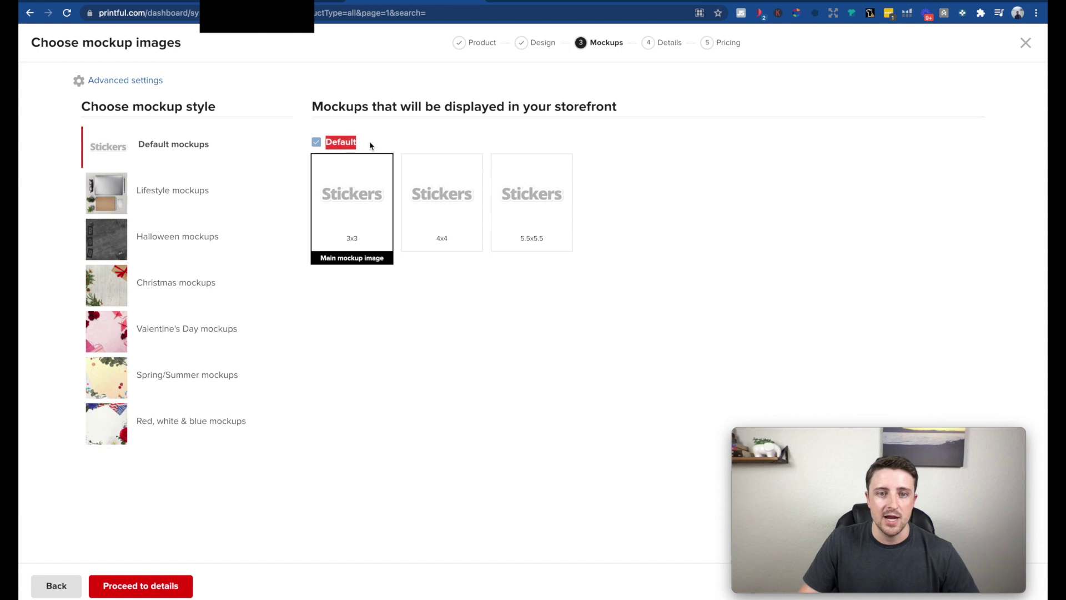
left_click(336, 147)
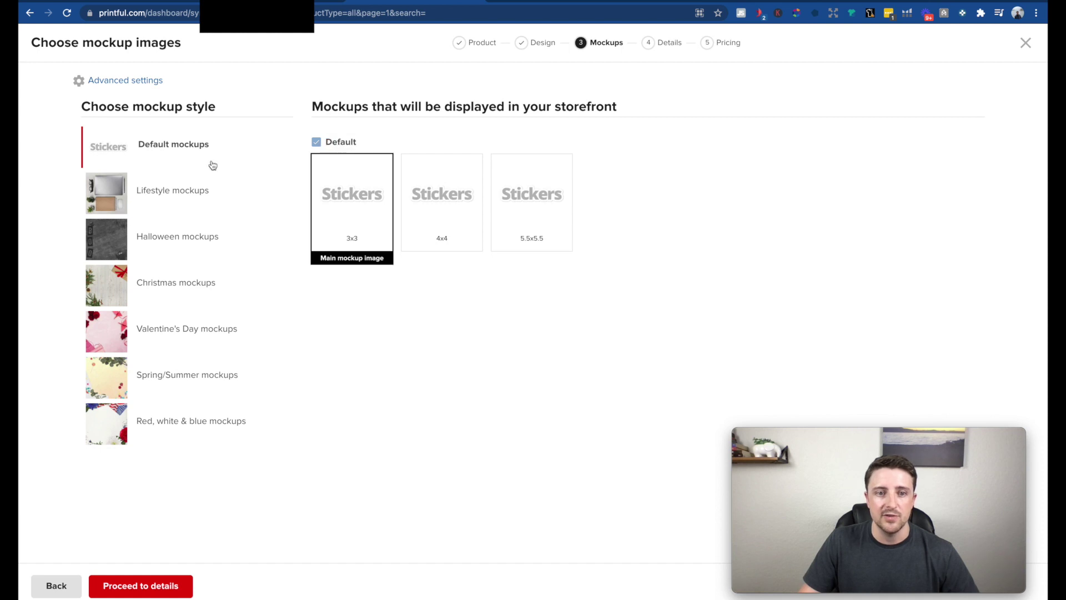
left_click(235, 205)
left_click_drag(375, 145, 336, 142)
left_click_drag(369, 283, 321, 282)
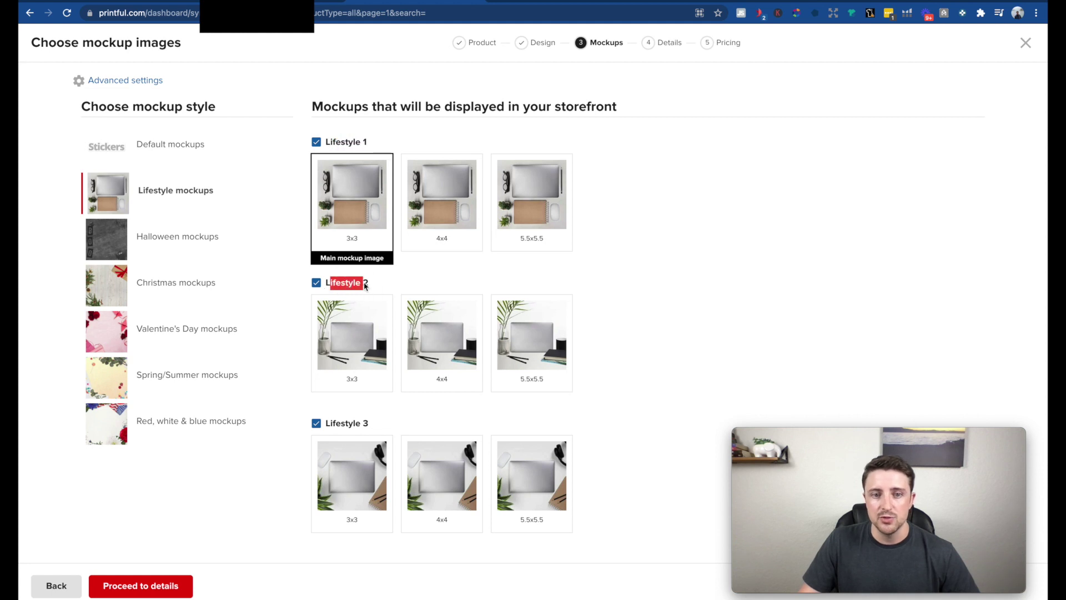
left_click(316, 283)
left_click(183, 155)
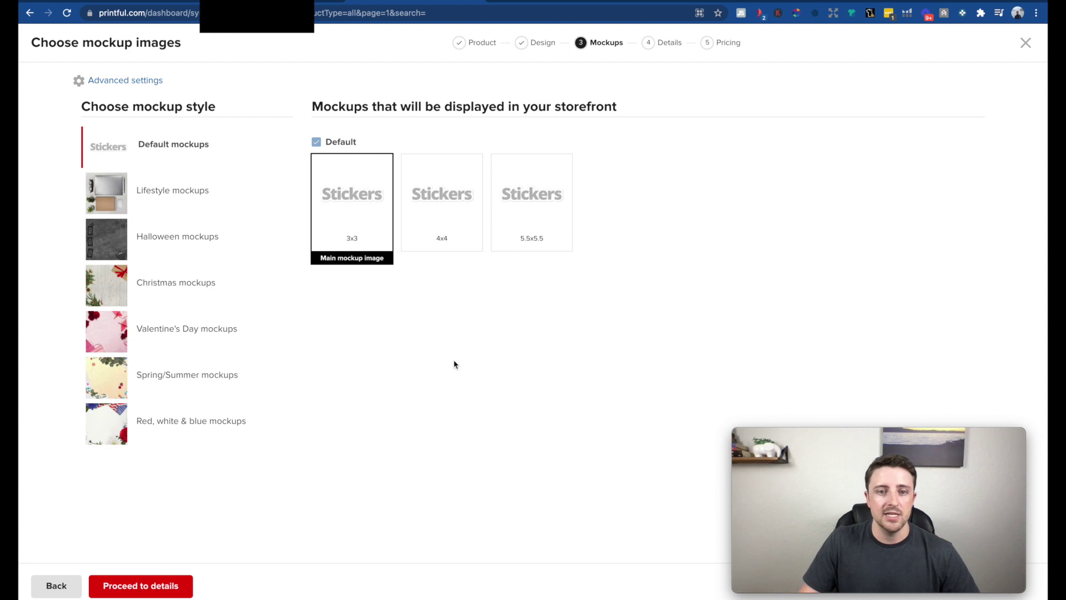
mouse_move(899, 580)
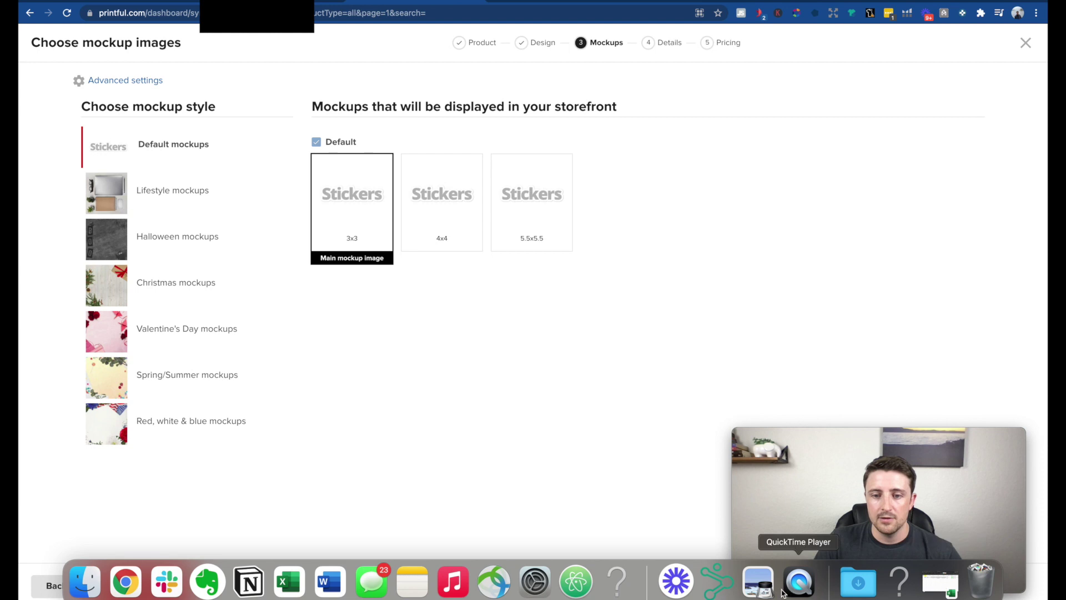
Check that POD Connect's main mockup category reads Default and main mockup image reads 5.5x5.5.
left_click(717, 580)
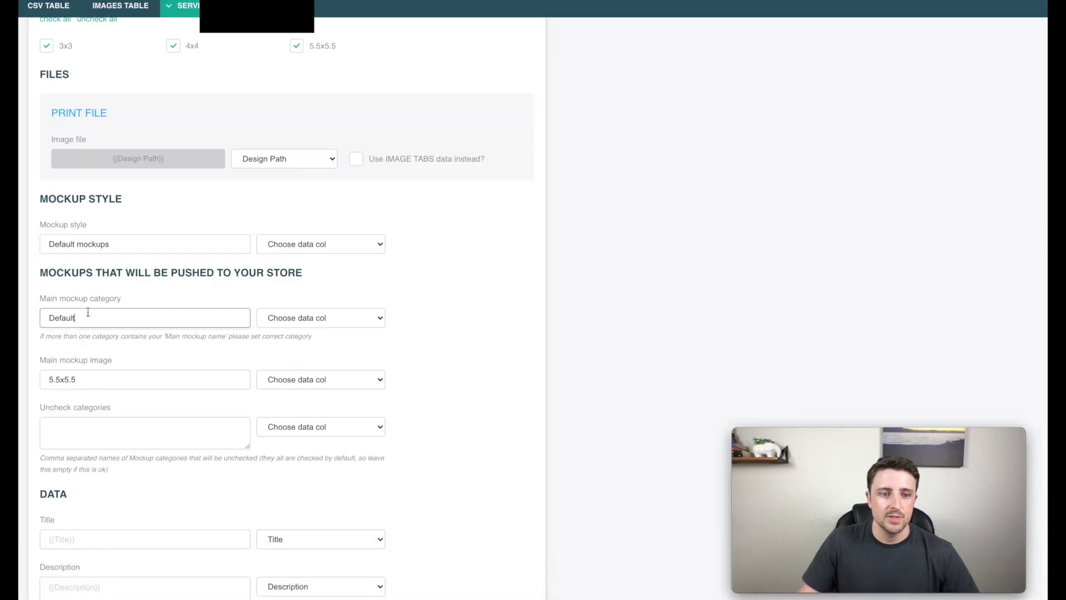
double_click(56, 321)
left_click(738, 328)
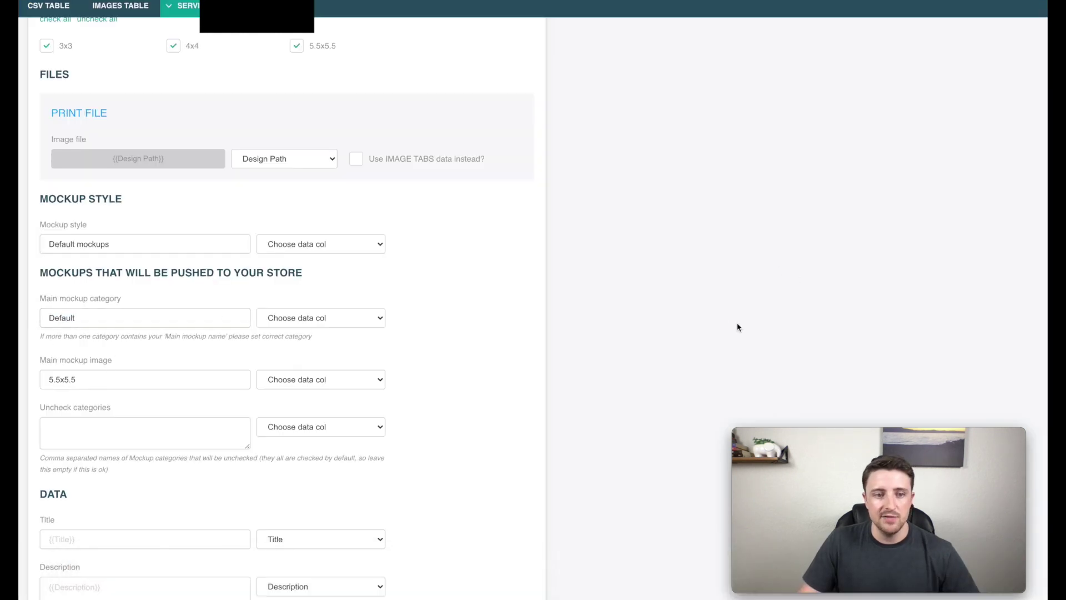
left_click(44, 375)
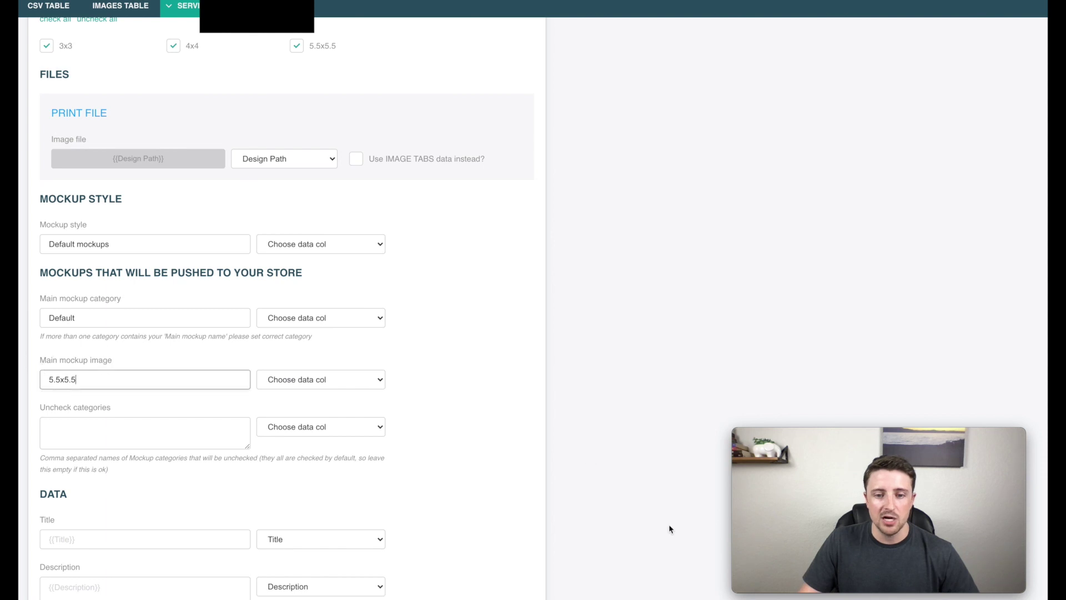
Compare against Printful's mockup page, then recheck the 5.5x5.5 main mockup image value.
mouse_move(716, 594)
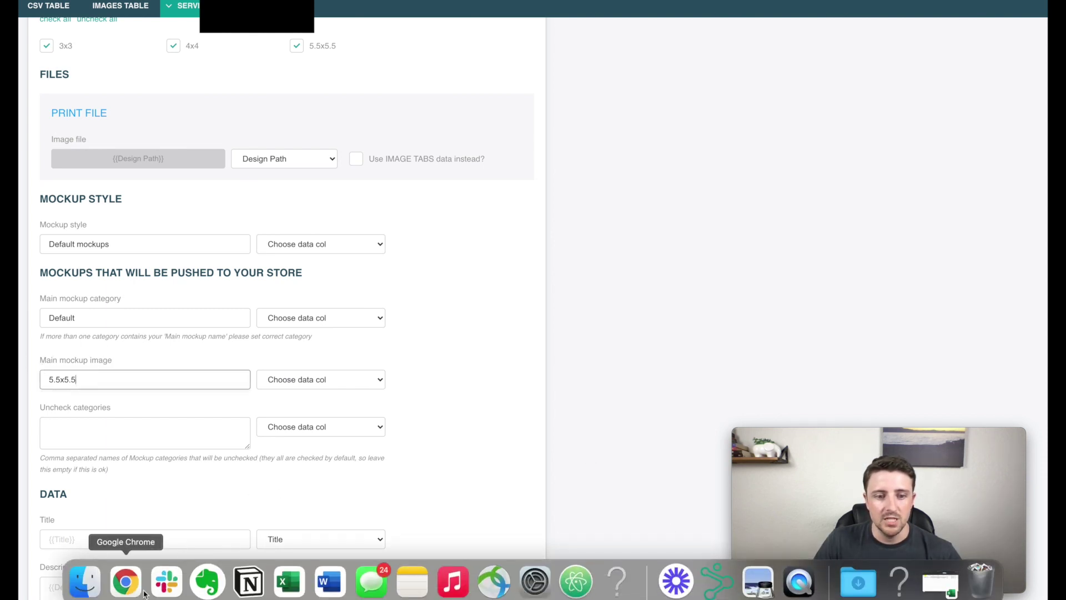
left_click(126, 583)
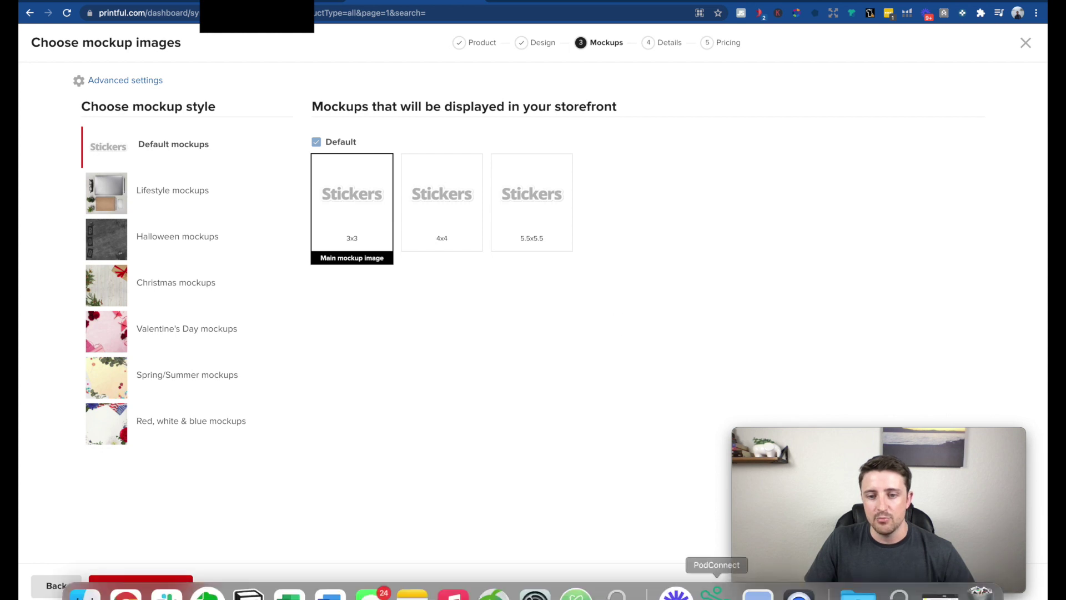
left_click(716, 580)
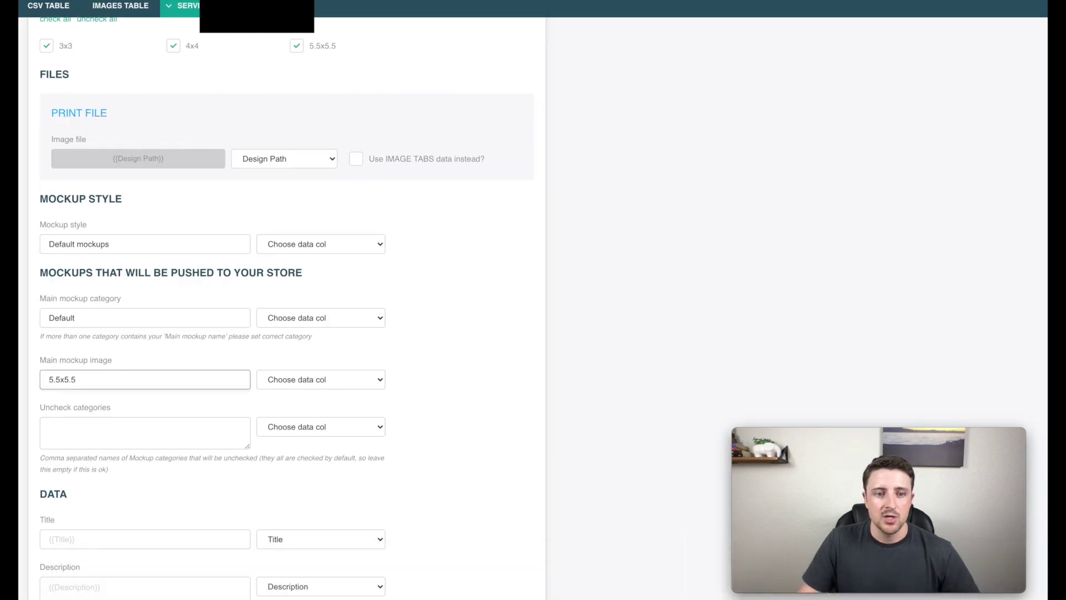
left_click_drag(51, 377, 150, 369)
left_click(544, 317)
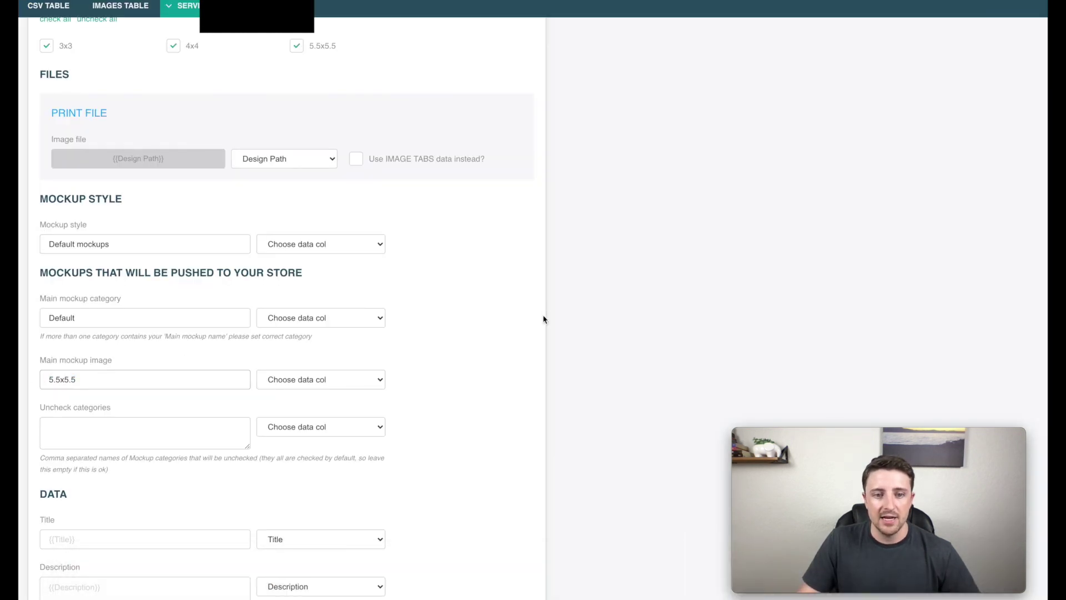
scroll(544, 321, "down", 3)
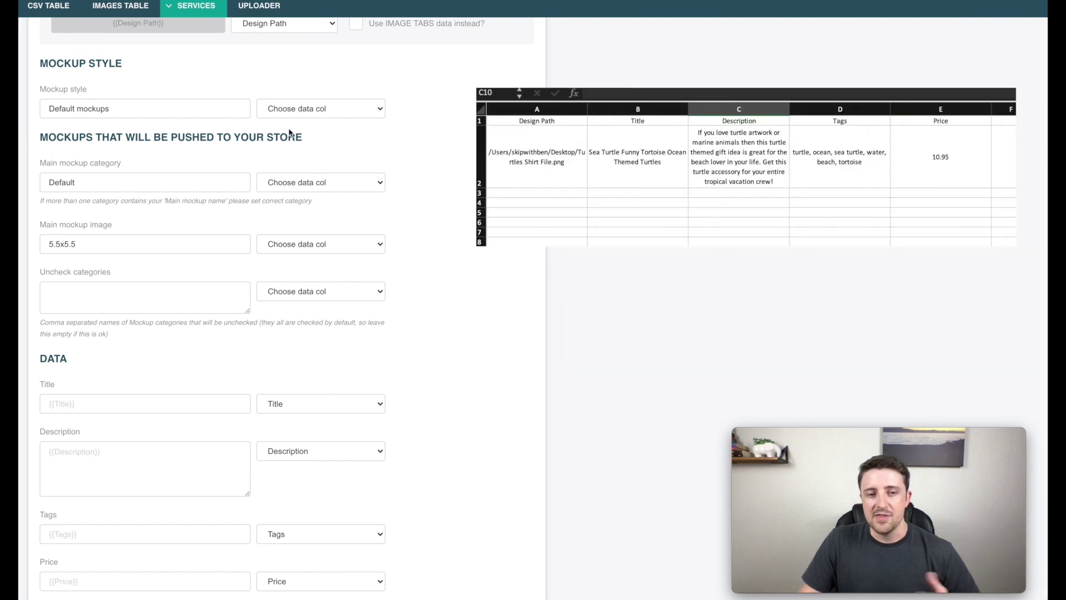
Review the mockup style data-column choices and leave mockup style unmapped.
left_click(328, 111)
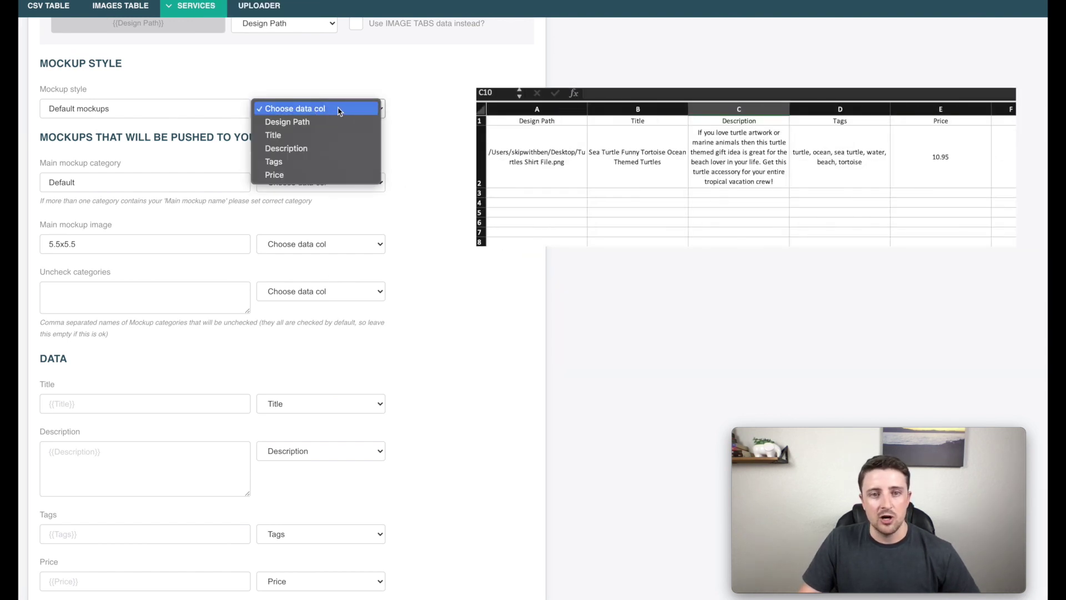
left_click(415, 126)
left_click(314, 109)
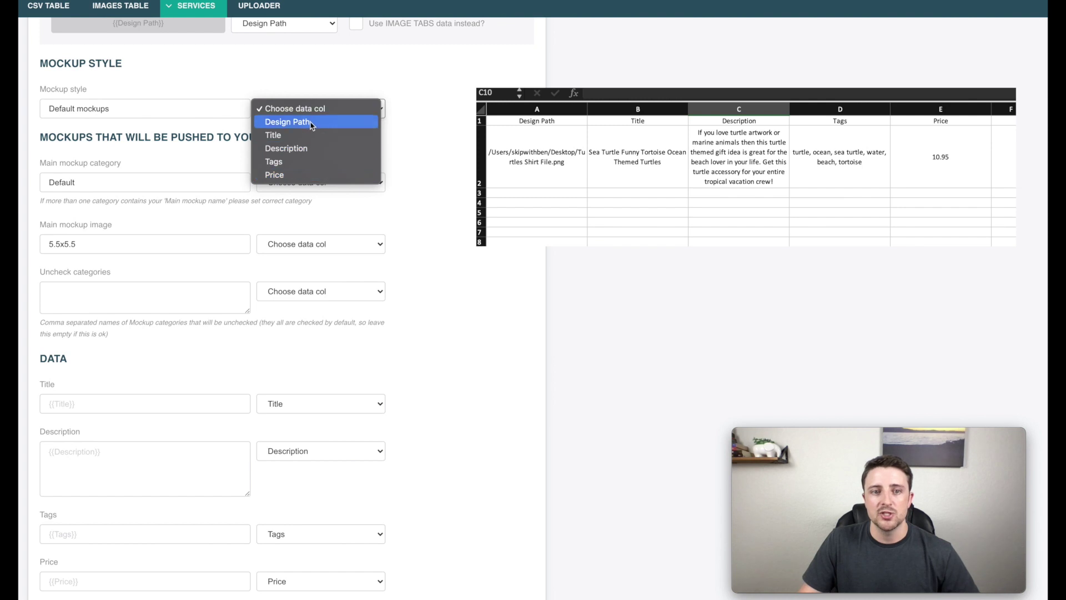
left_click(461, 178)
scroll(468, 192, "down", 1)
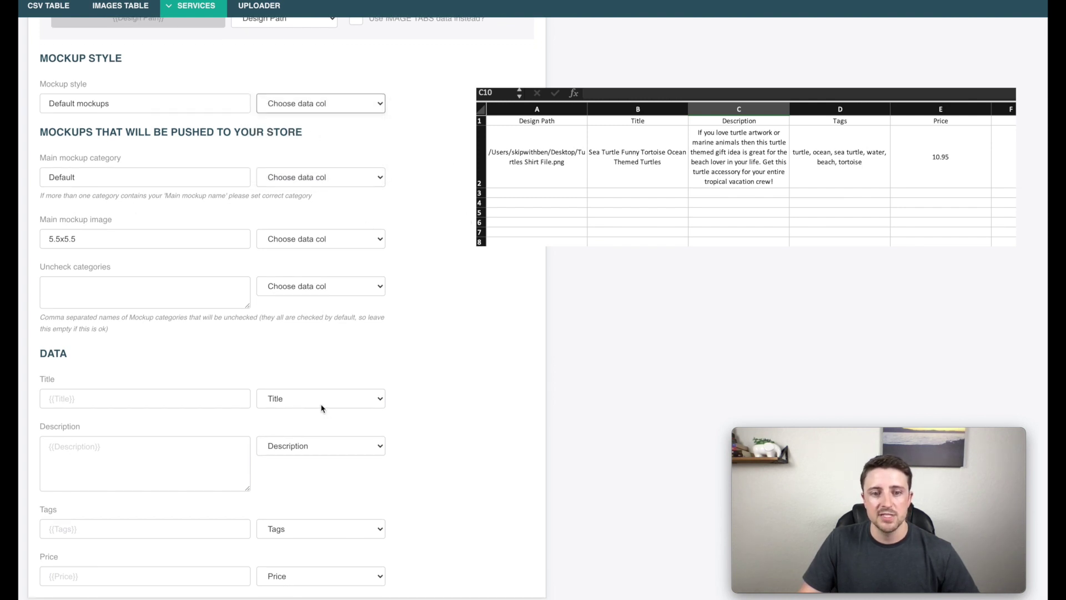
Map Title, Description, Tags and Price to their matching spreadsheet columns.
left_click(338, 398)
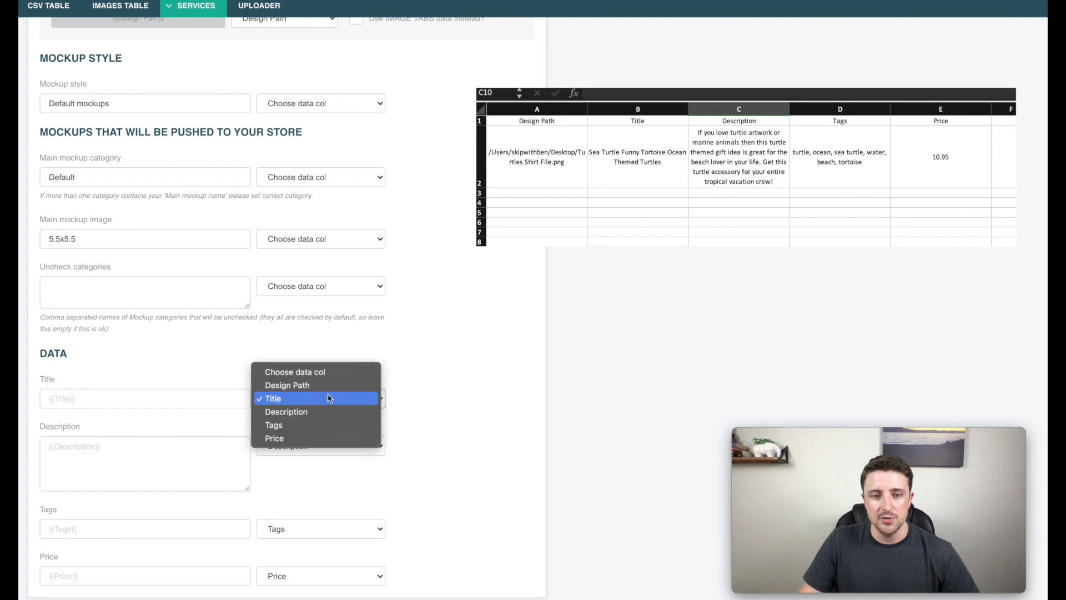
left_click(329, 397)
left_click(329, 451)
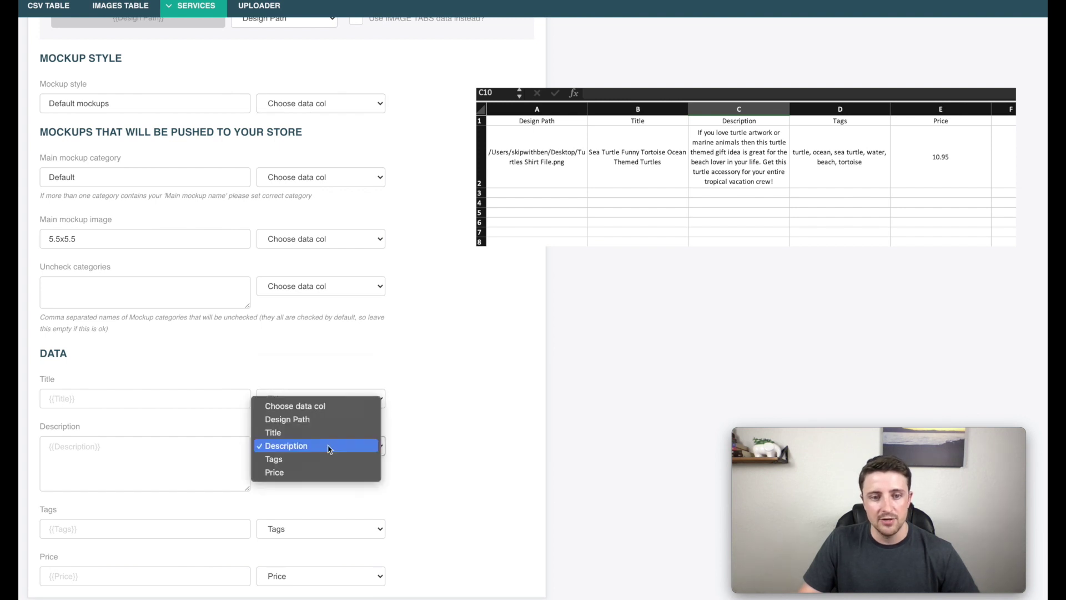
left_click(279, 447)
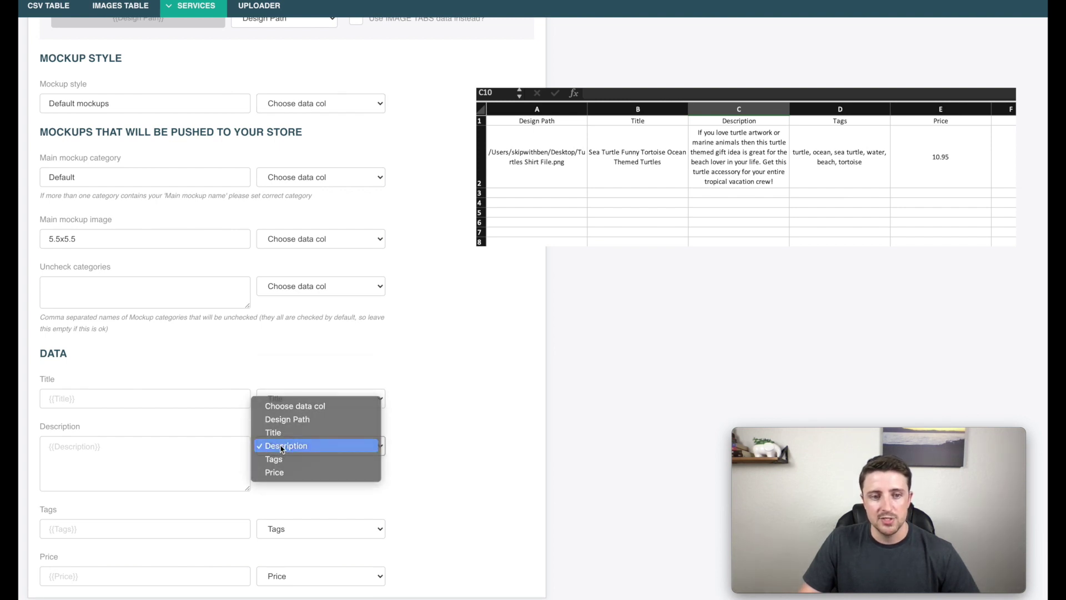
left_click(325, 533)
left_click(326, 535)
left_click(321, 578)
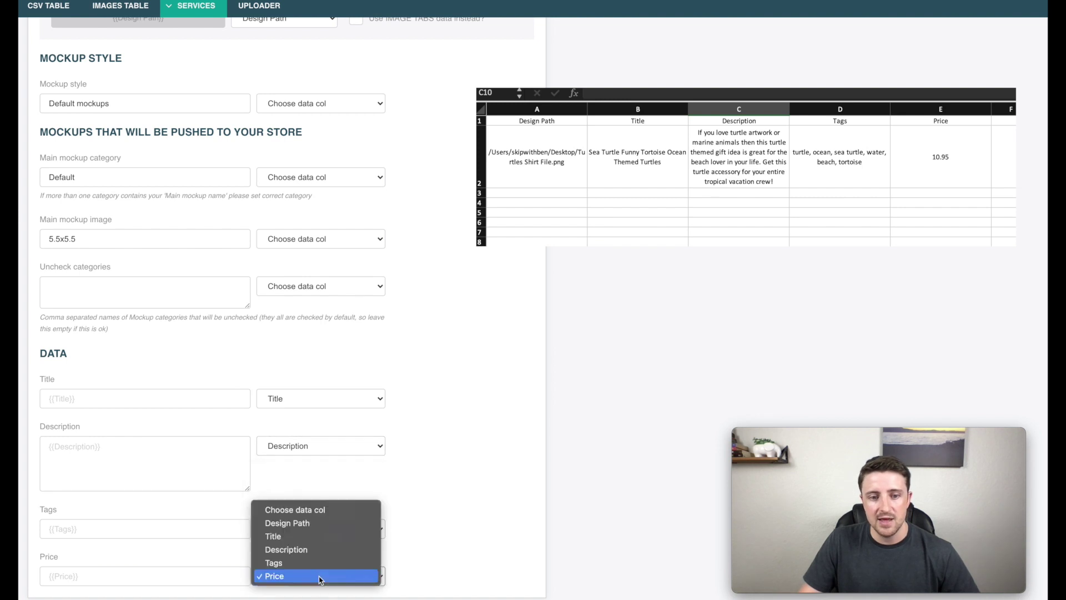
left_click(591, 318)
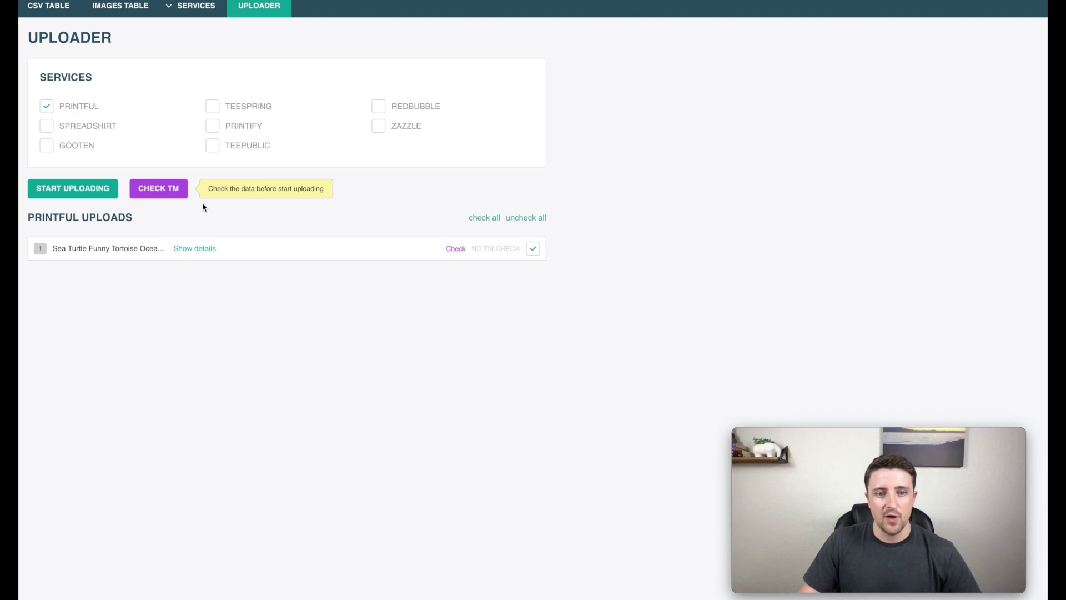
Run the trademark check on the sea turtle upload and review its 7 TM issues.
left_click(170, 191)
key("Return")
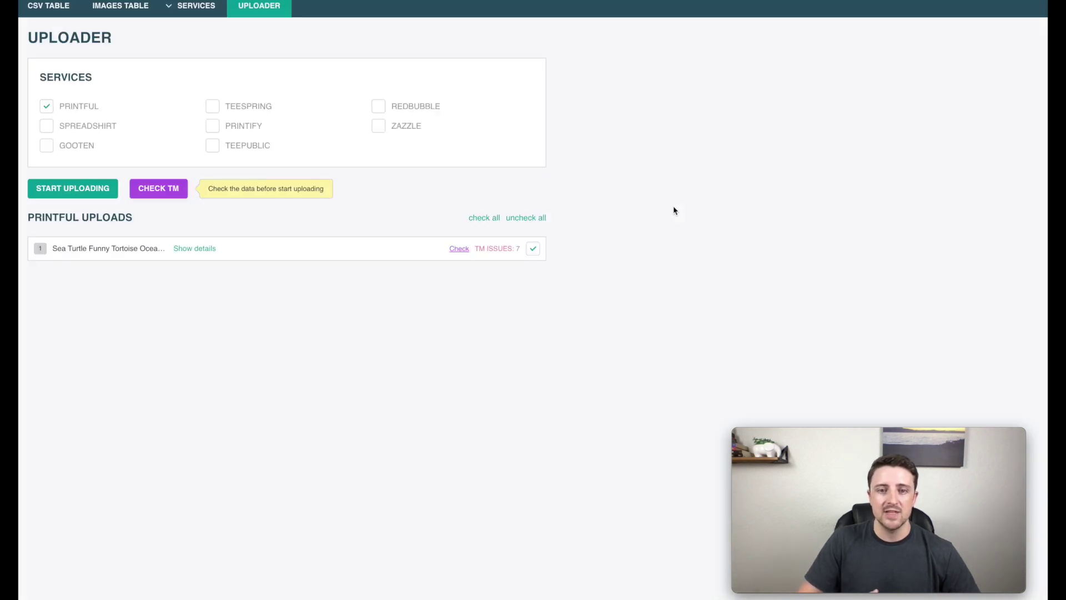
left_click(483, 249)
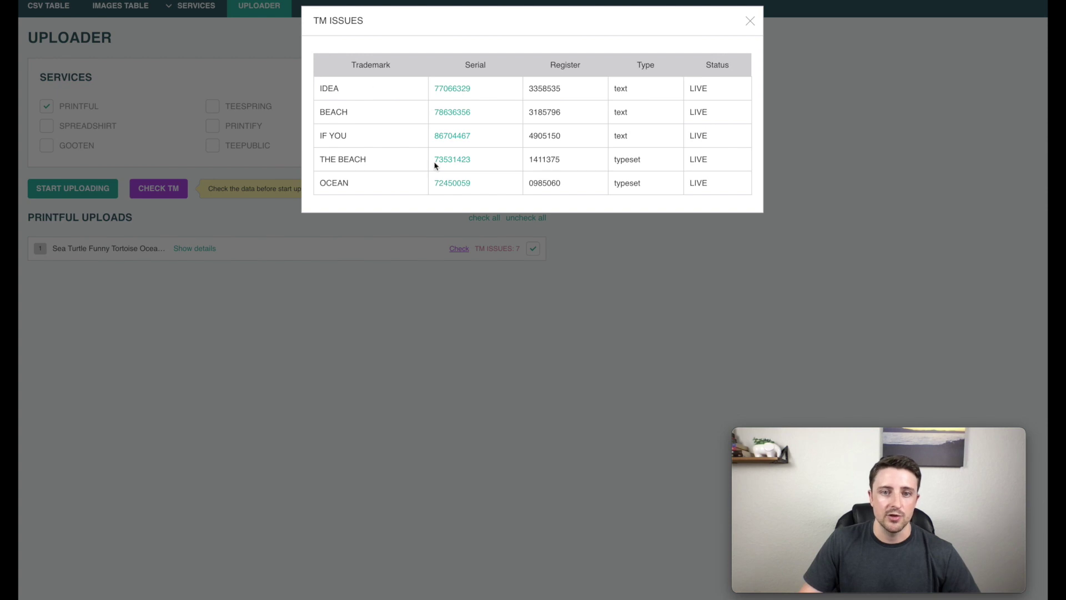
left_click(751, 22)
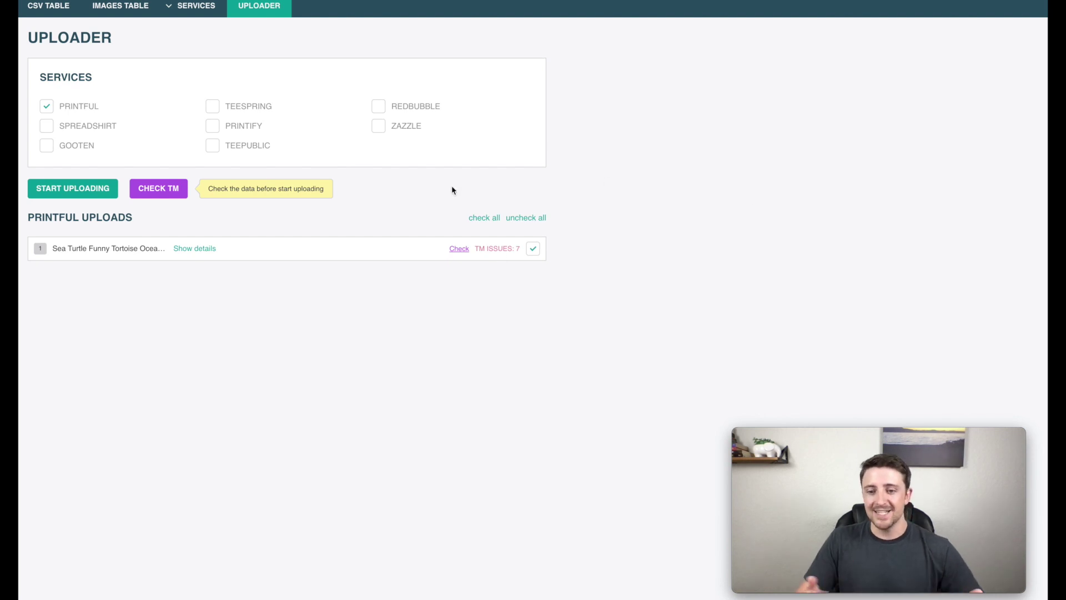
Start uploading the sea turtle design to Printful.
left_click(105, 192)
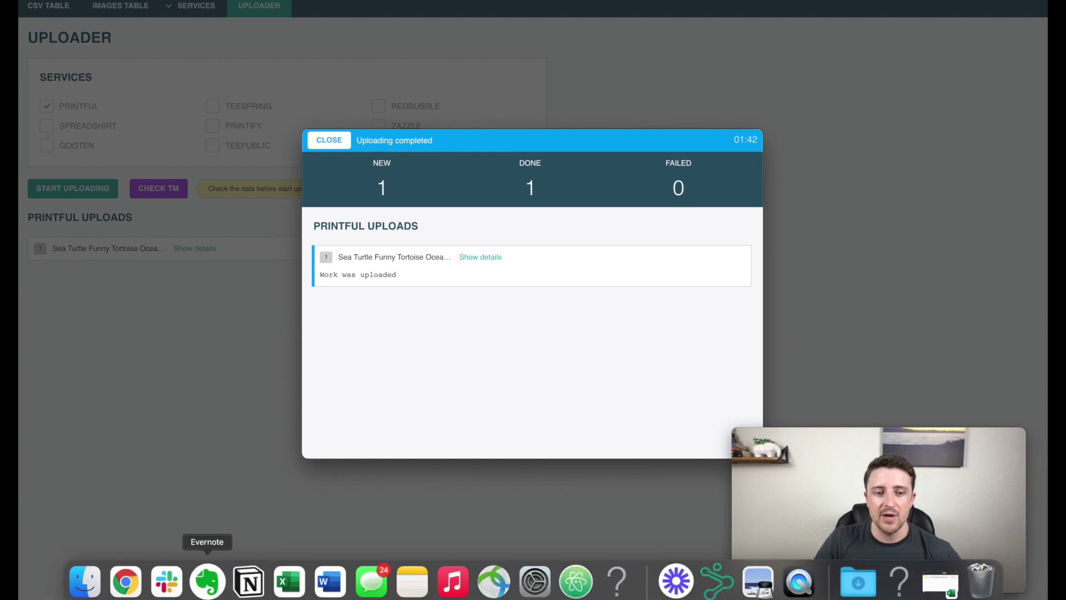
Load etsy.com in Chrome and reach the Listings page through Shop Manager.
left_click(128, 585)
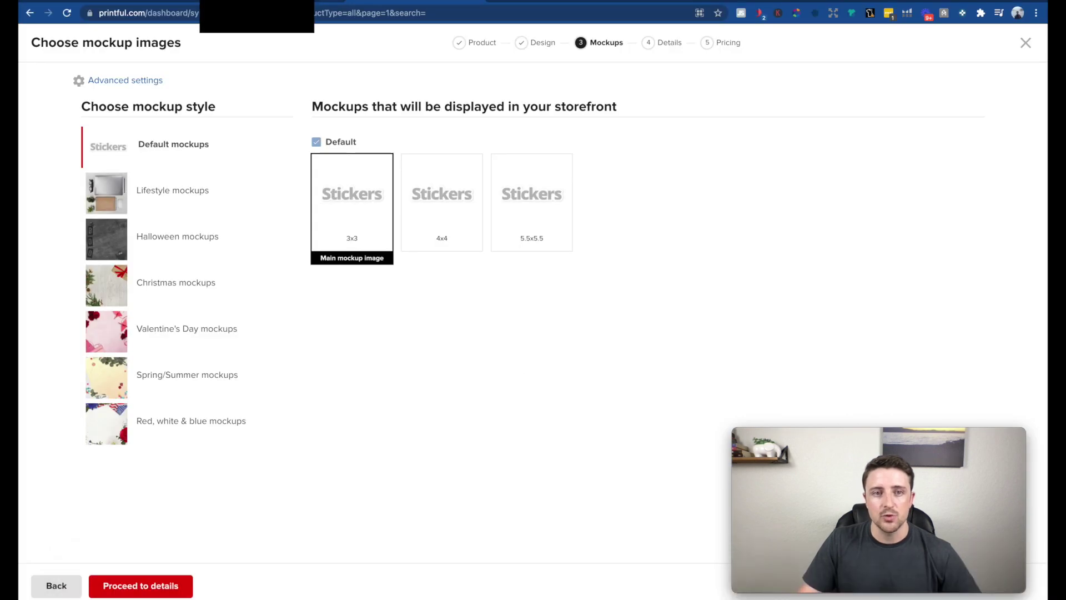
key("super+l")
key("Return")
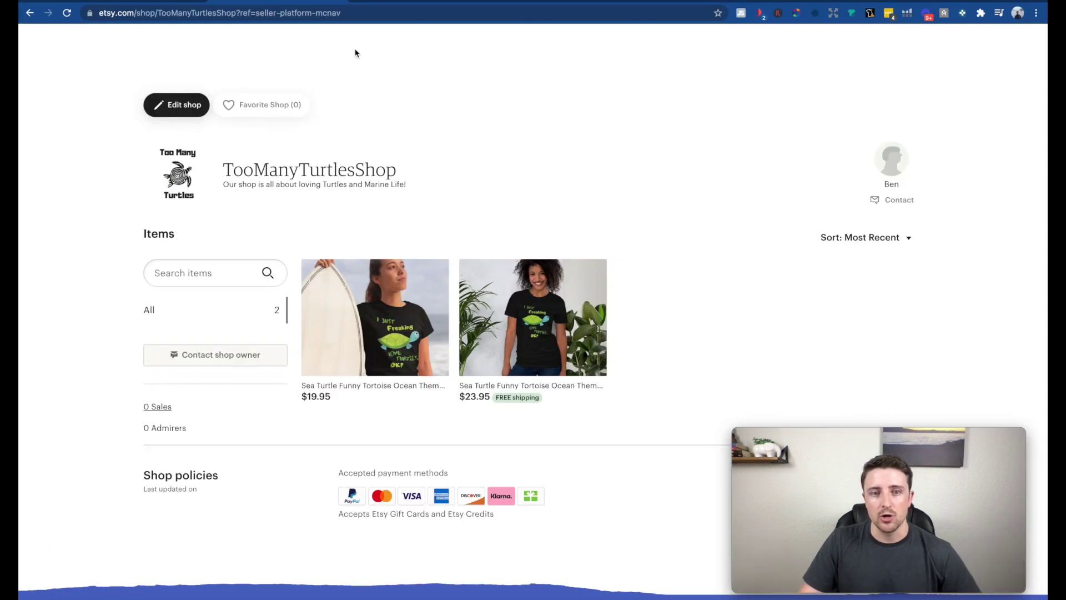
left_click(846, 53)
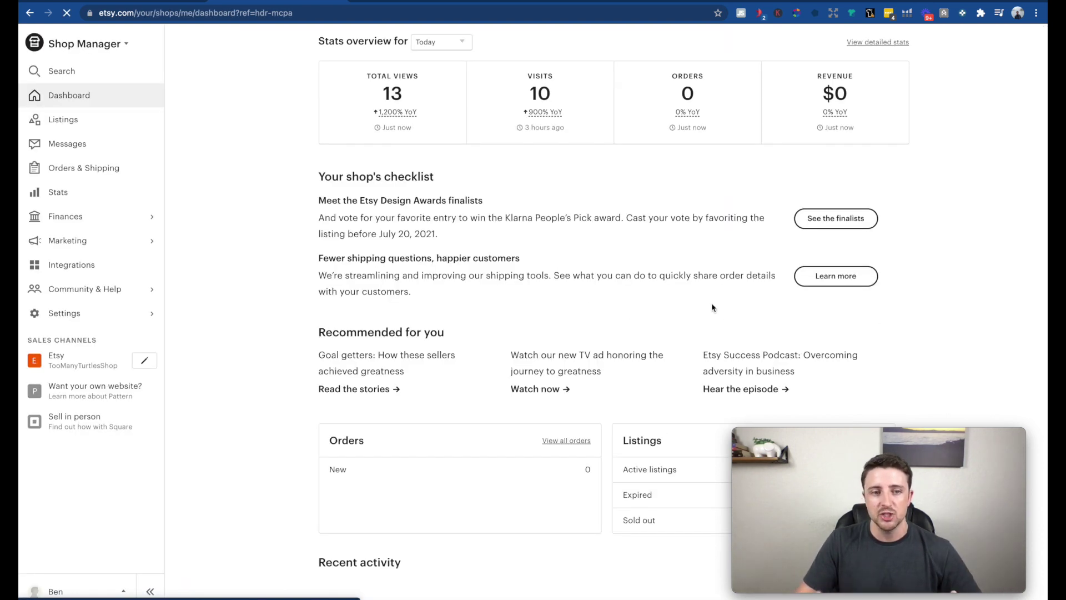
left_click(109, 169)
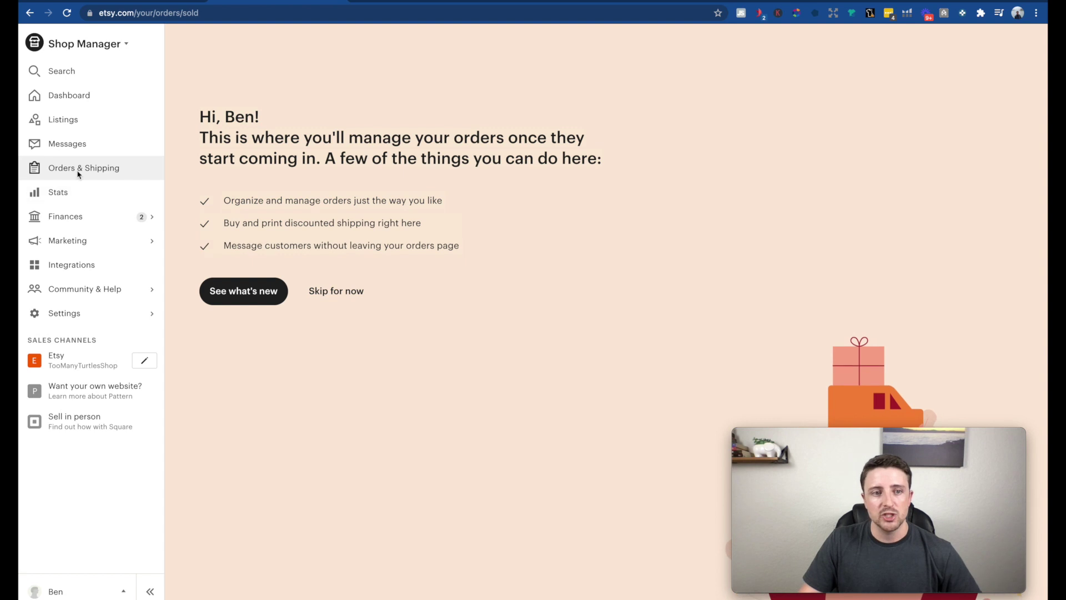
left_click(78, 121)
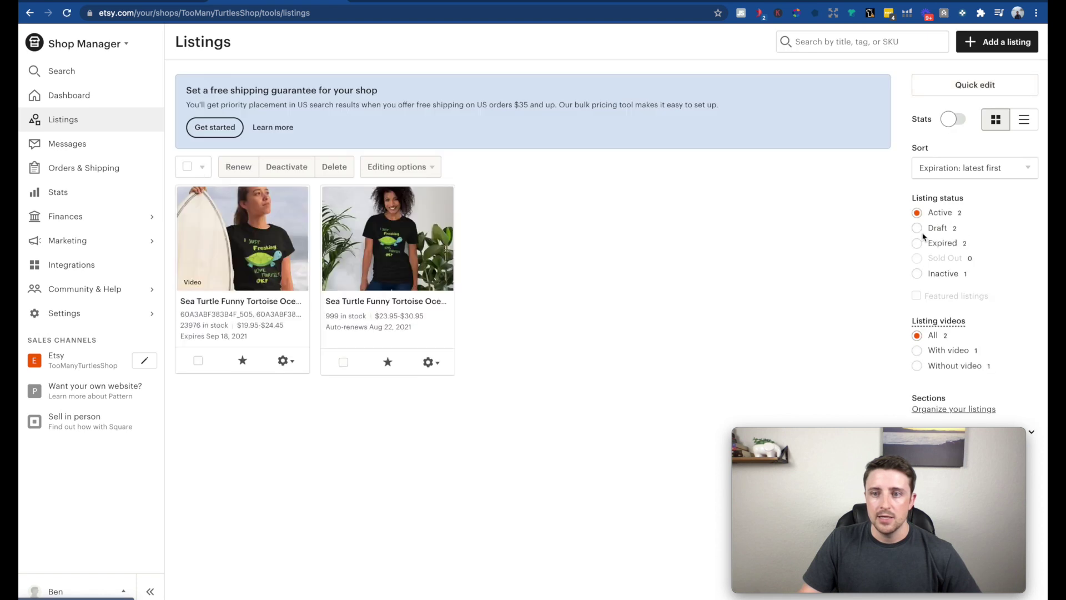
Filter to Draft listings, open the first Sea Turtle draft, and scroll to its size variations.
left_click(929, 230)
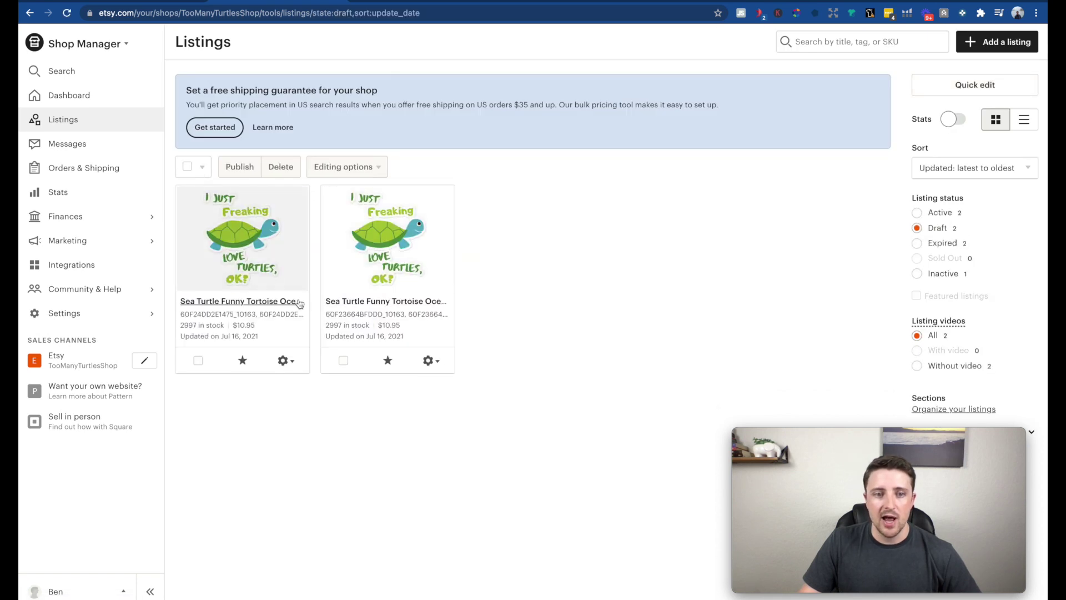
left_click(258, 235)
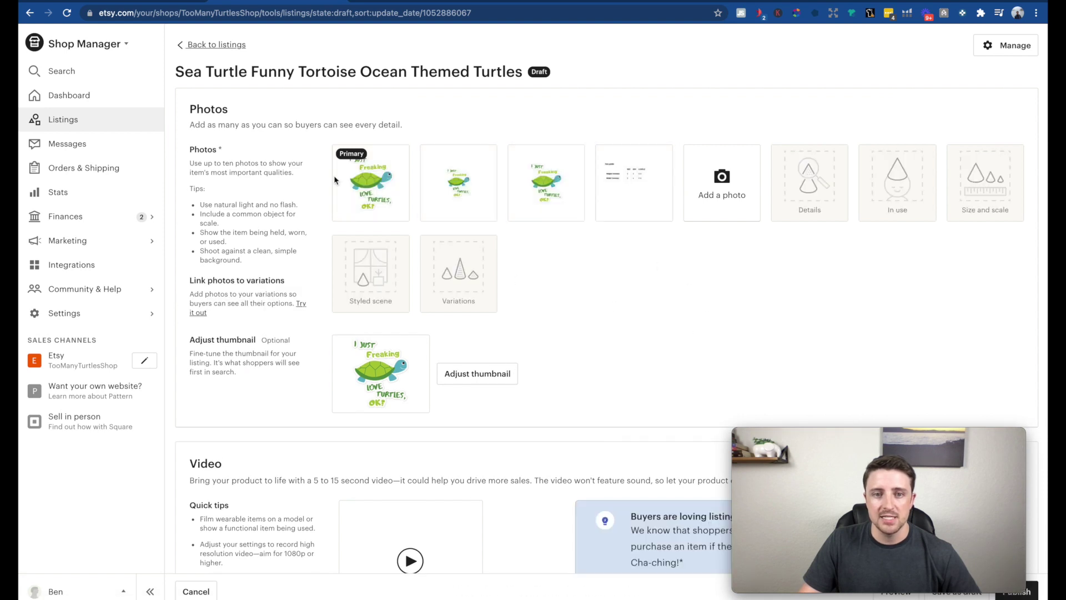
mouse_move(387, 186)
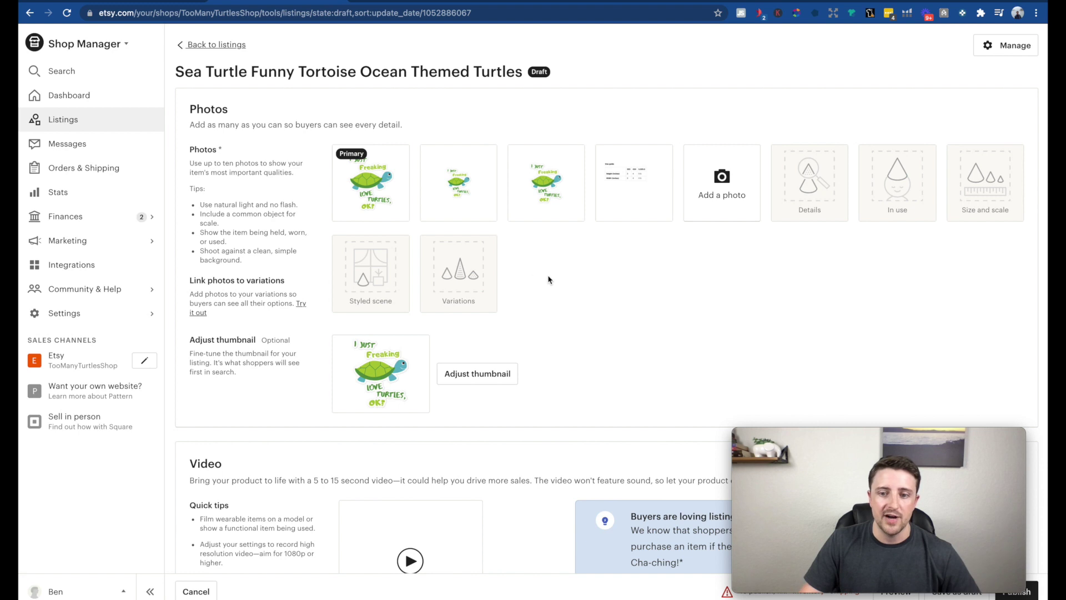
scroll(625, 292, "down", 10)
scroll(625, 291, "down", 14)
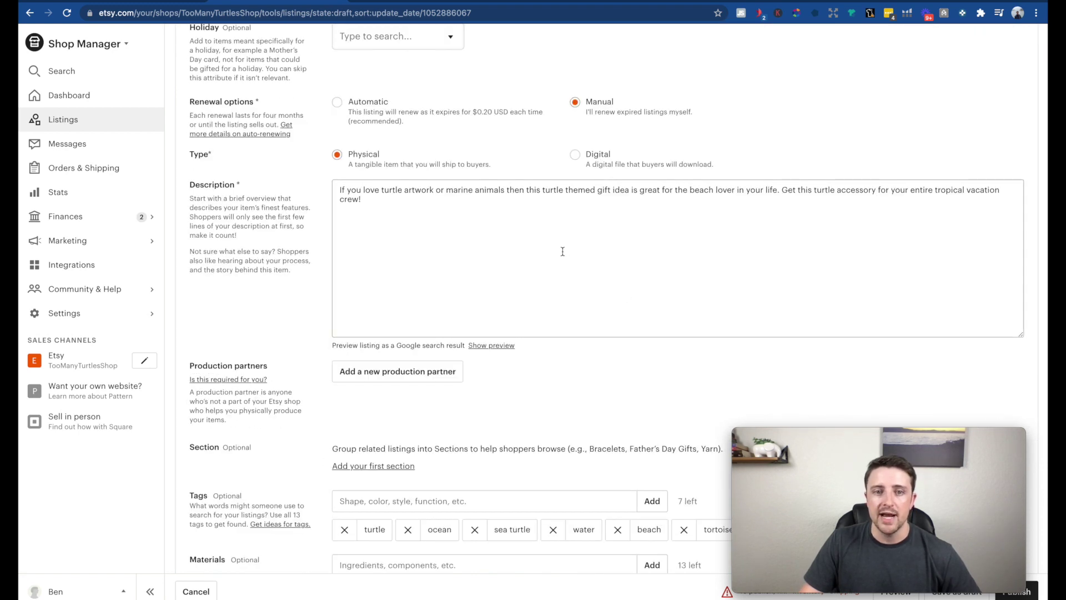
scroll(590, 276, "down", 13)
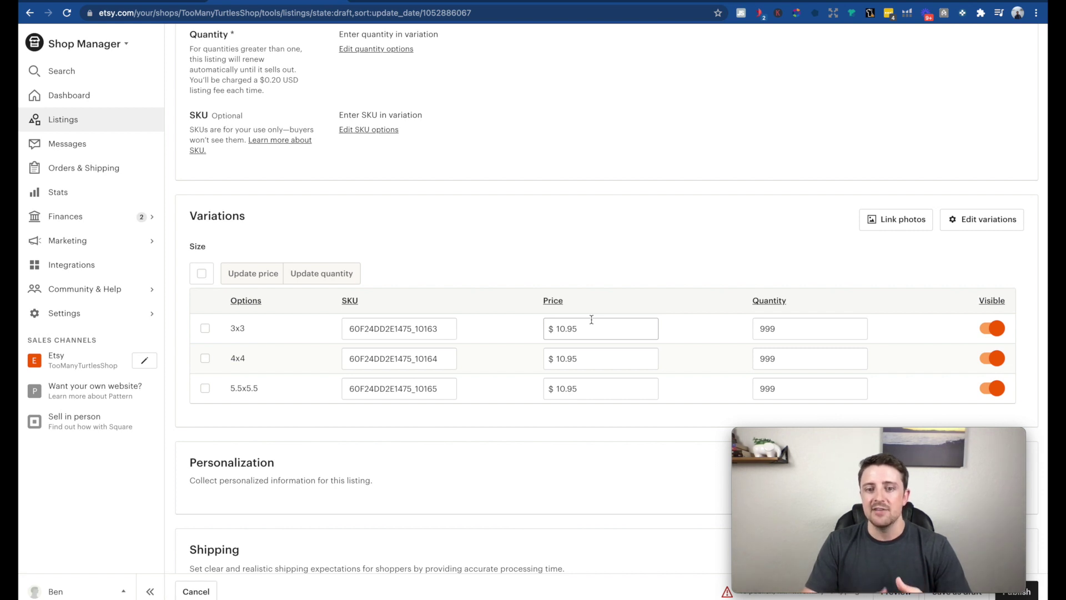
Change the 3x3 variation price from $10.95 to 9.95 and begin editing the 5.5x5.5 price.
left_click(532, 354)
double_click(593, 358)
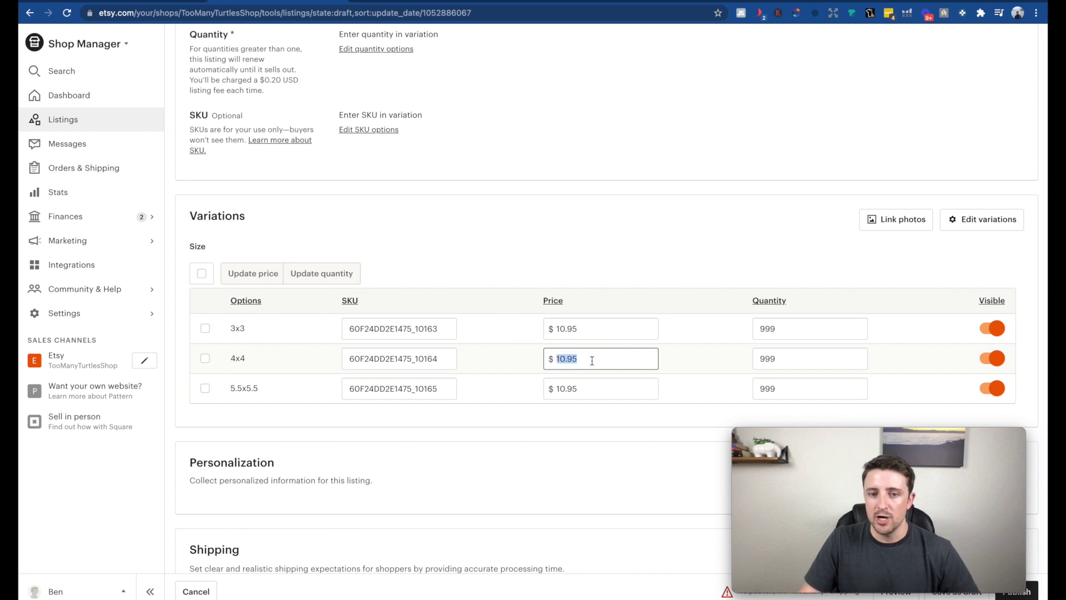
left_click(584, 332)
double_click(578, 328)
type("9")
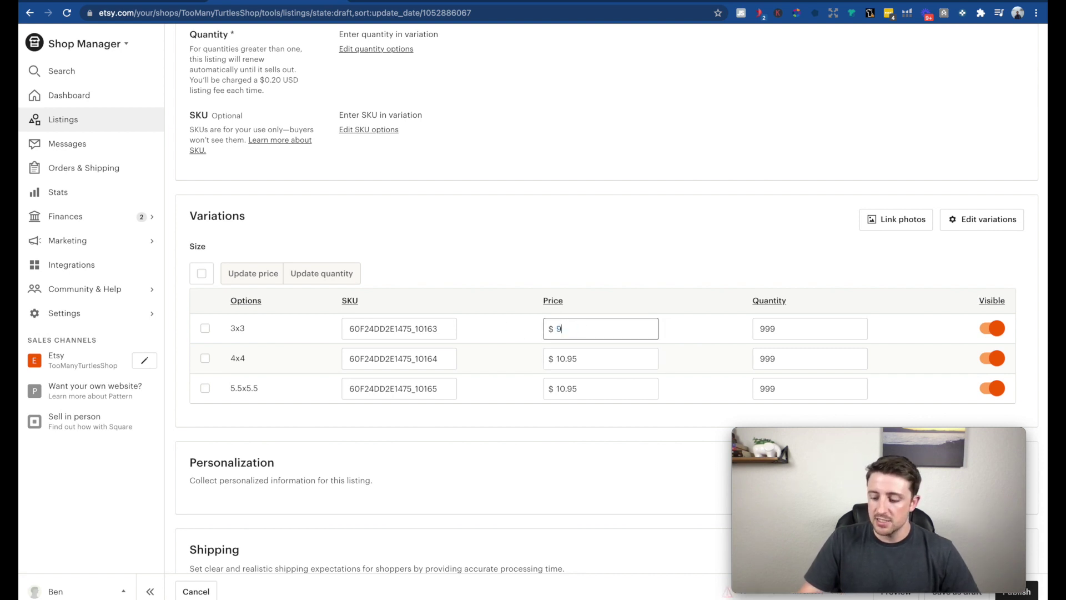
type(".95")
left_click(537, 357)
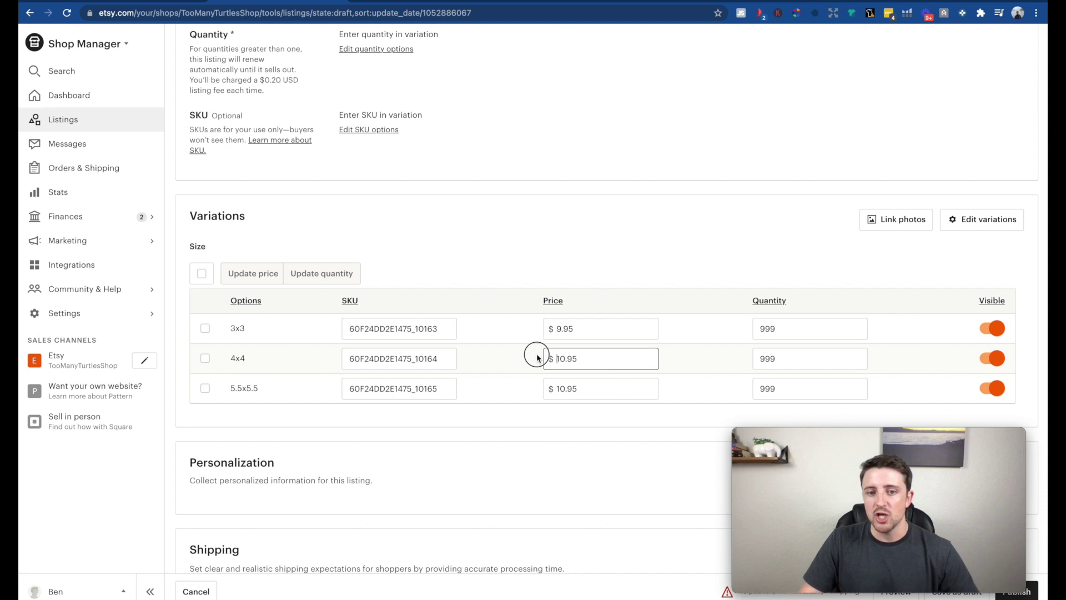
left_click(565, 390)
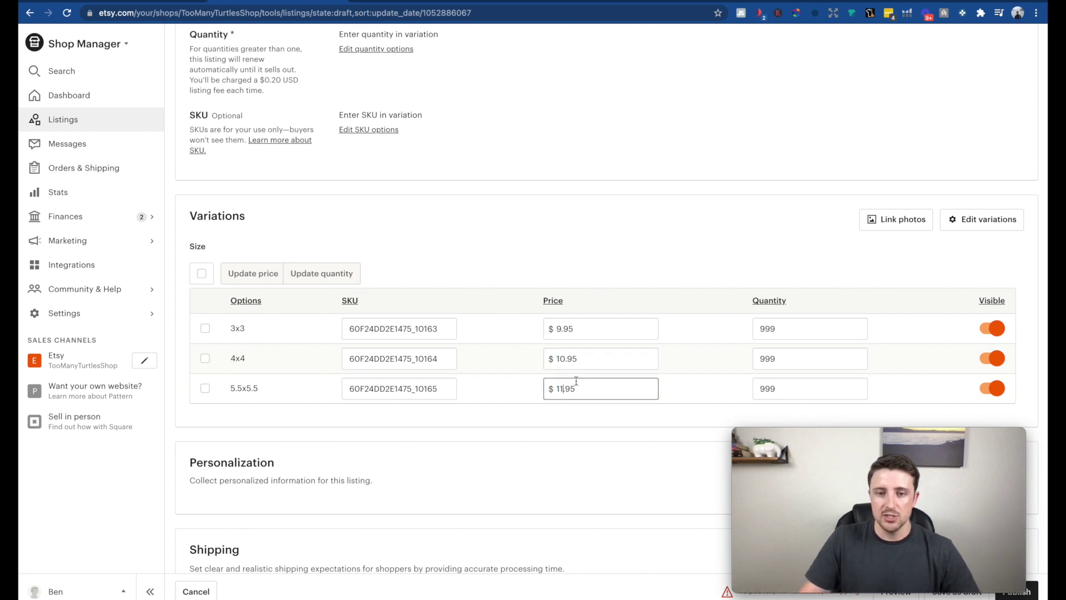
scroll(612, 365, "down", 12)
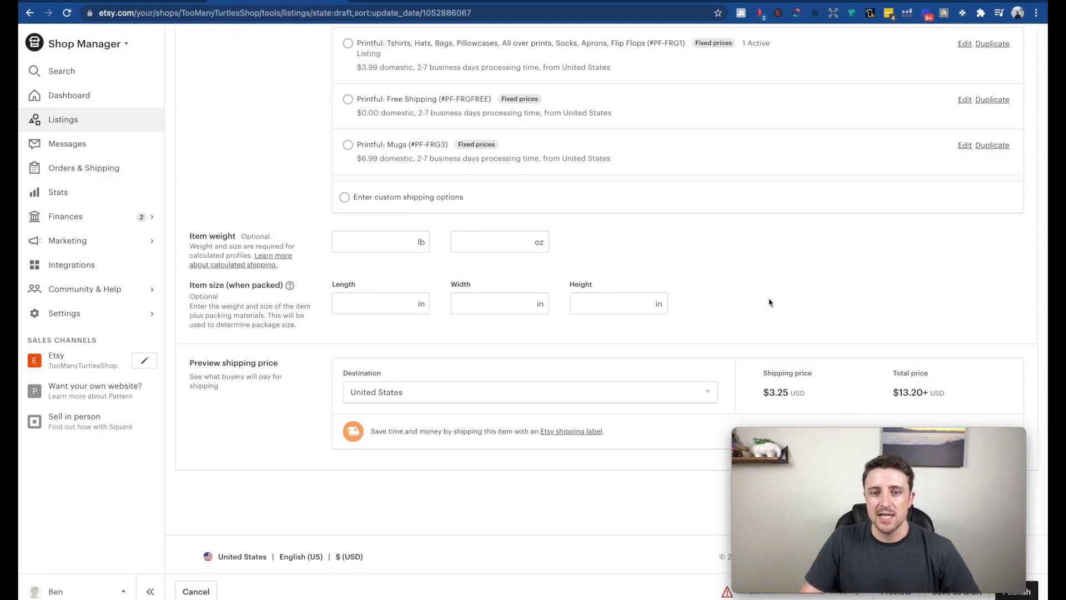
scroll(686, 264, "up", 15)
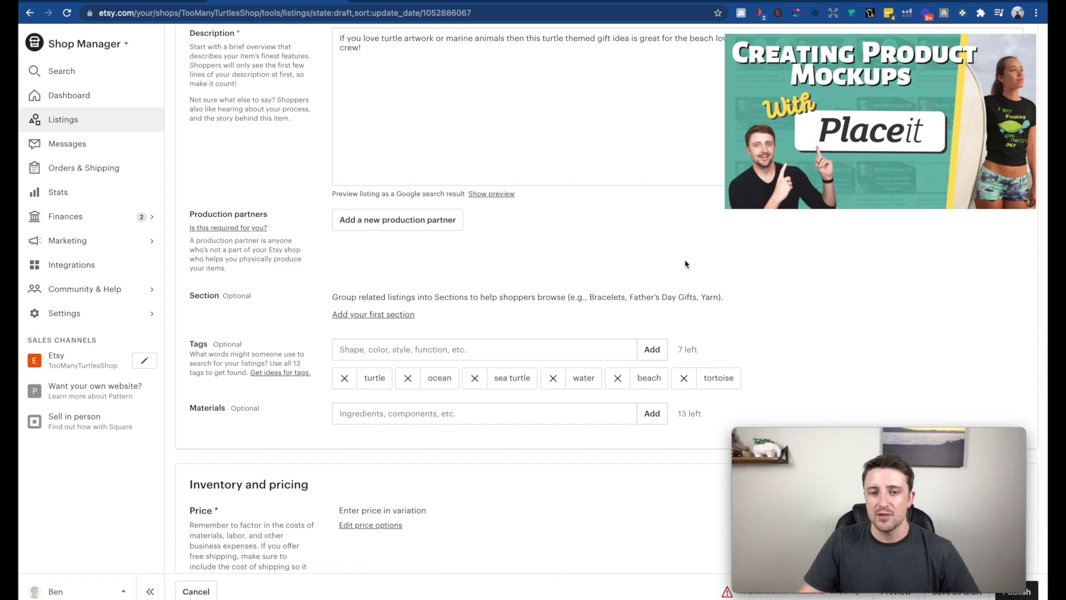
scroll(685, 277, "up", 9)
scroll(686, 291, "up", 18)
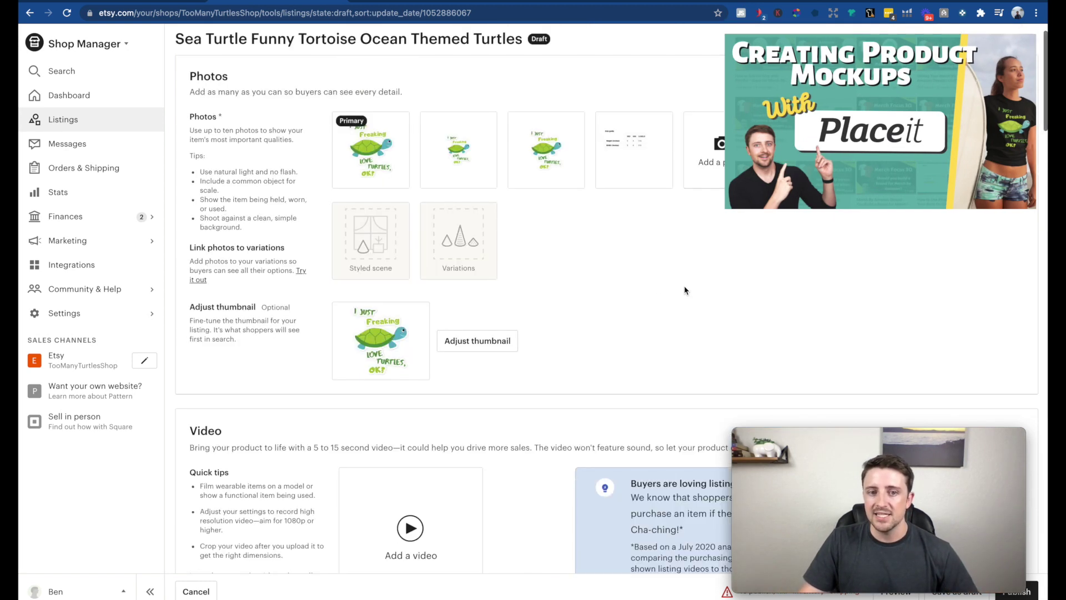